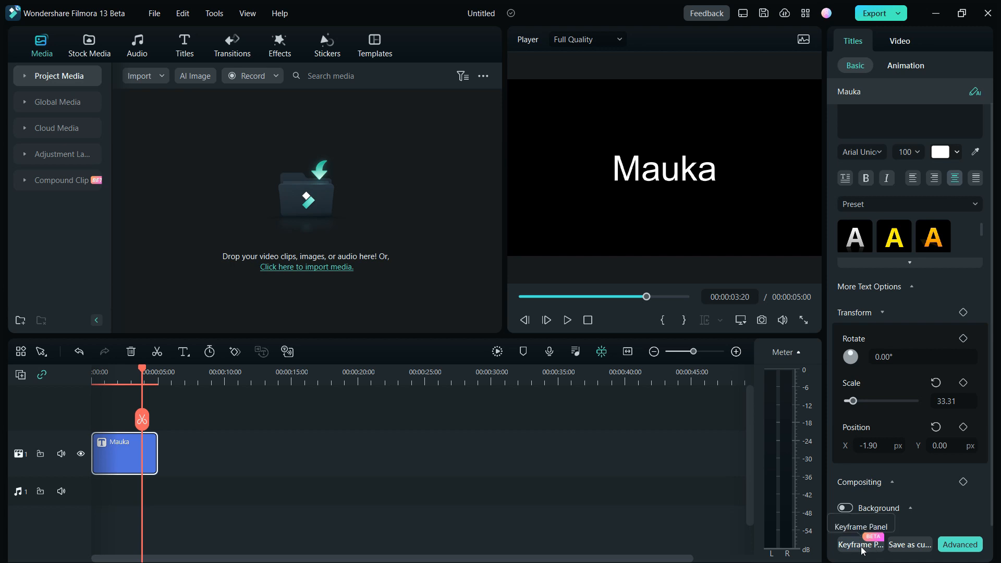
- Open the Keyframe Panel for the Mauka title and view the curve options available for its Transform keyframes
left_click(860, 544)
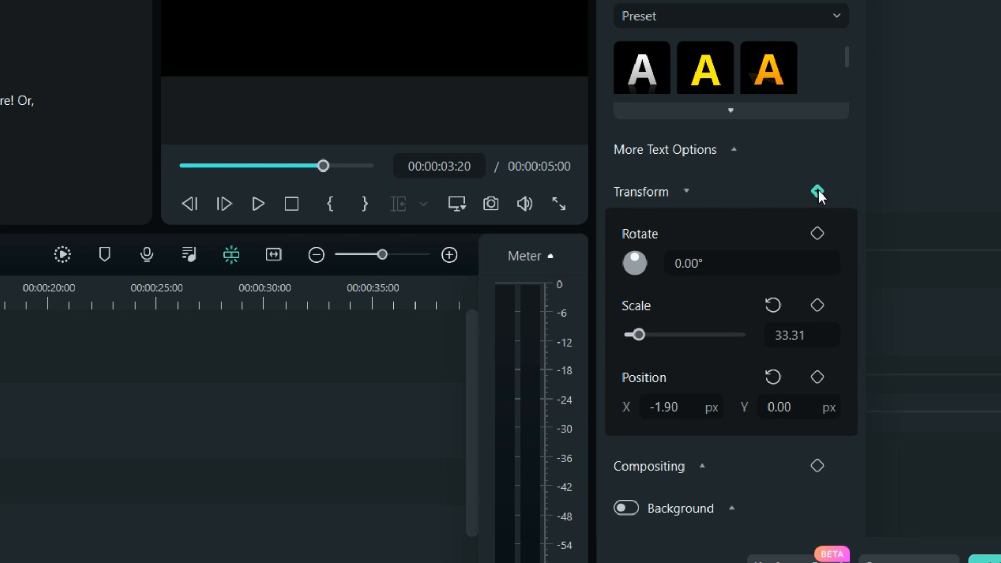
right_click(818, 191)
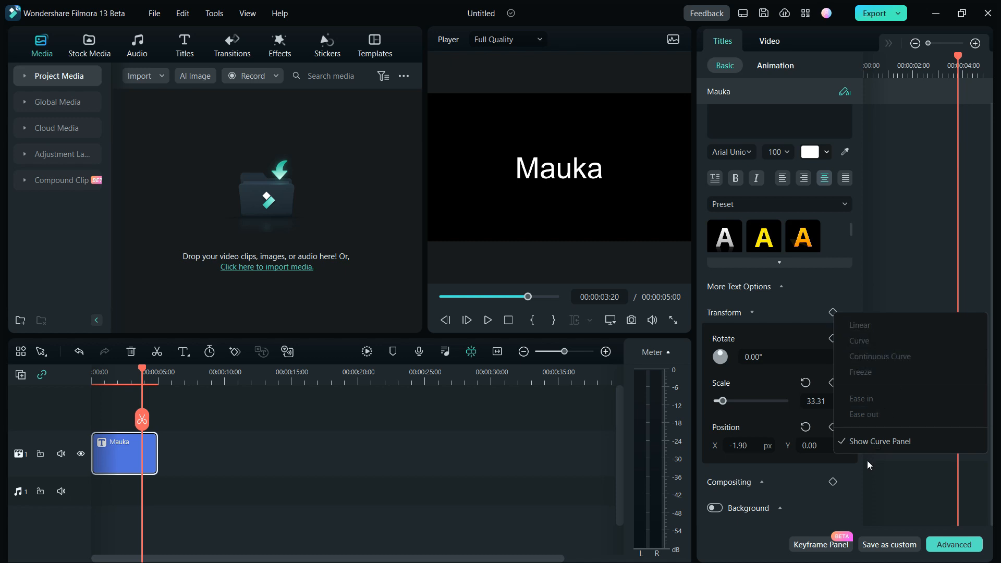
left_click(824, 512)
- Add a Transform keyframe to the Mauka title near the clip's start, at 00:00:00:06
left_click_drag(142, 371, 95, 382)
left_click(117, 443)
left_click(127, 447)
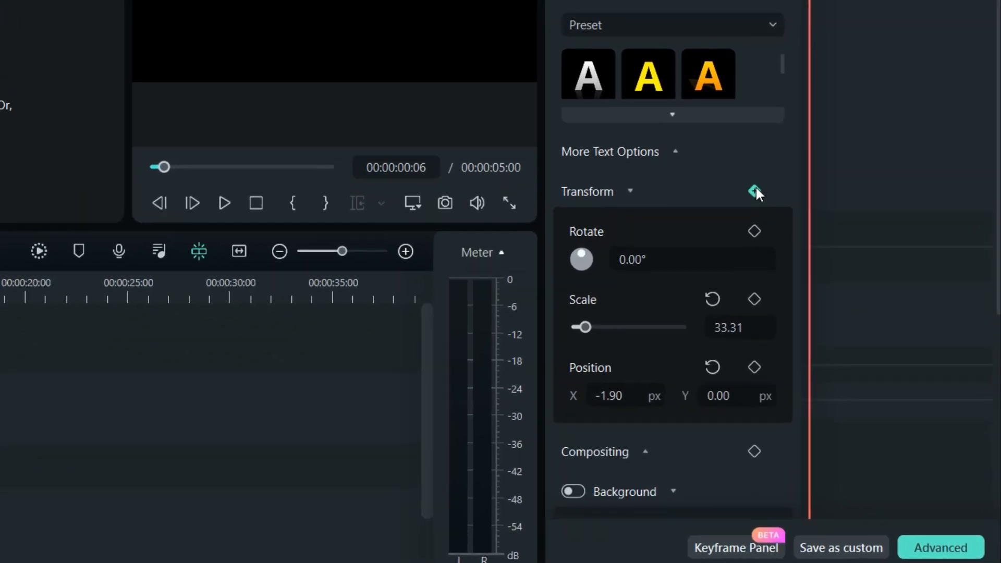
left_click(744, 177)
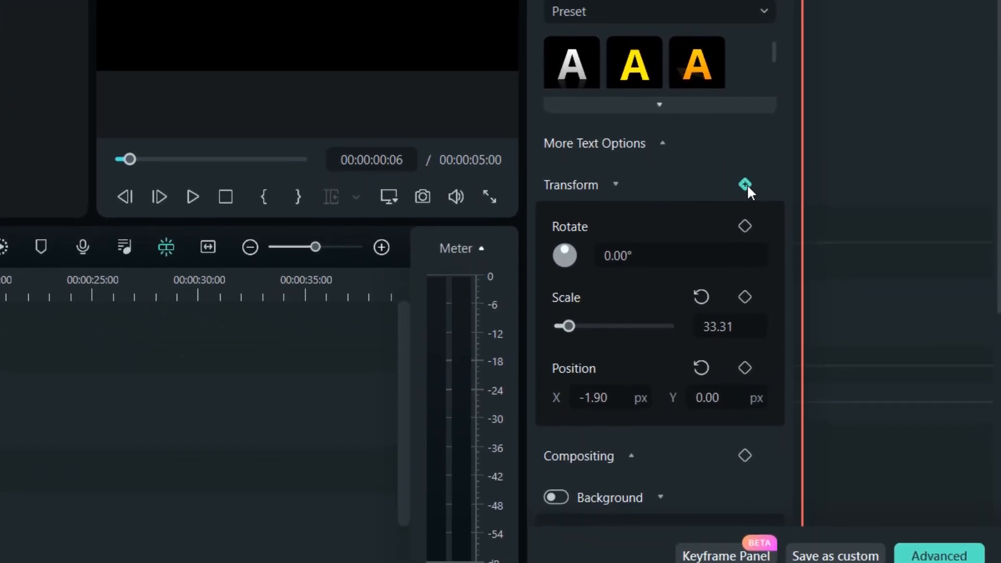
left_click(745, 191)
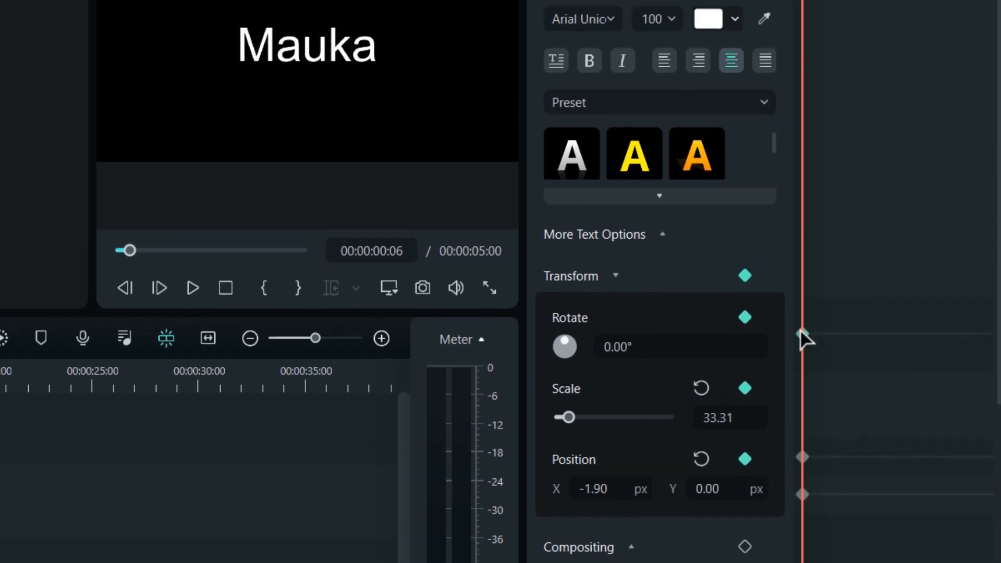
- Adjust the title's rotation keyframe on its graph, ending at 00:00:01:05 with the rotation reset to 0°
left_click_drag(807, 345, 871, 385)
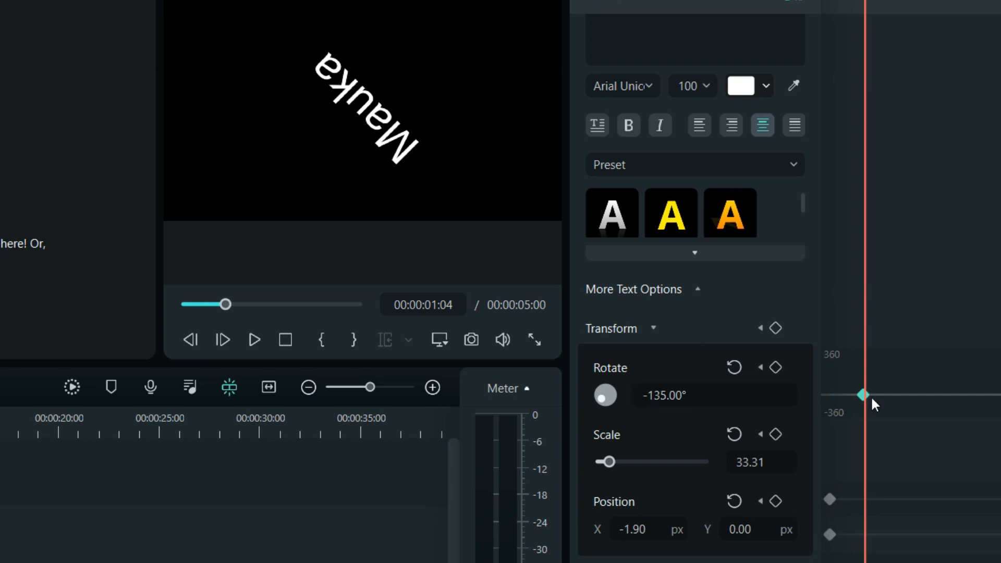
left_click_drag(863, 395, 885, 368)
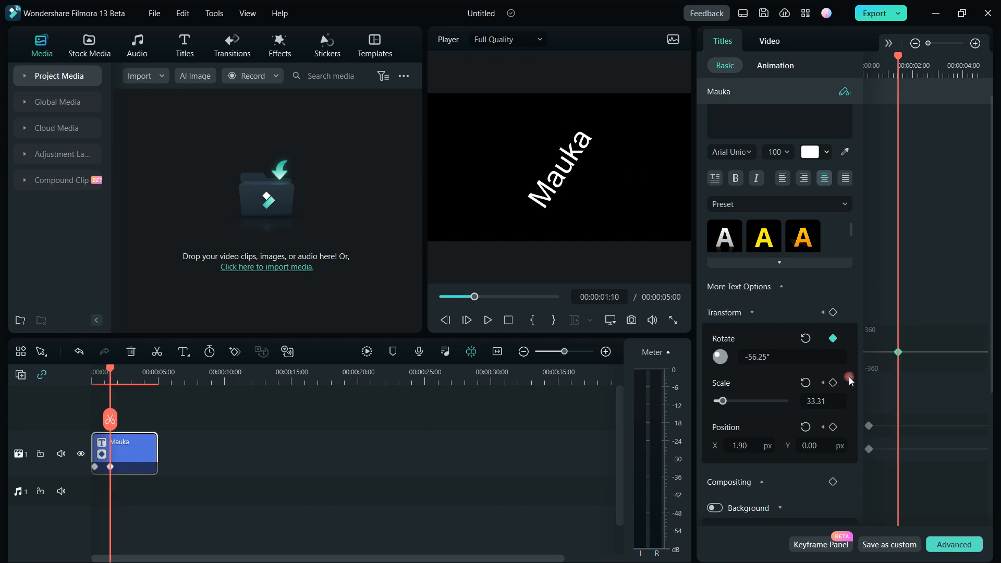
left_click_drag(719, 356, 712, 381)
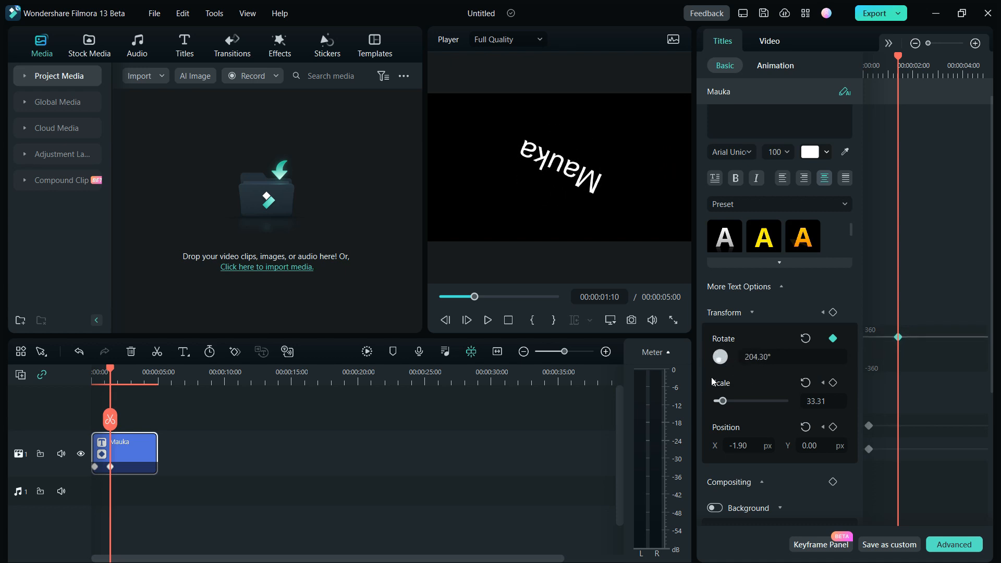
left_click_drag(897, 337, 892, 354)
left_click(805, 339)
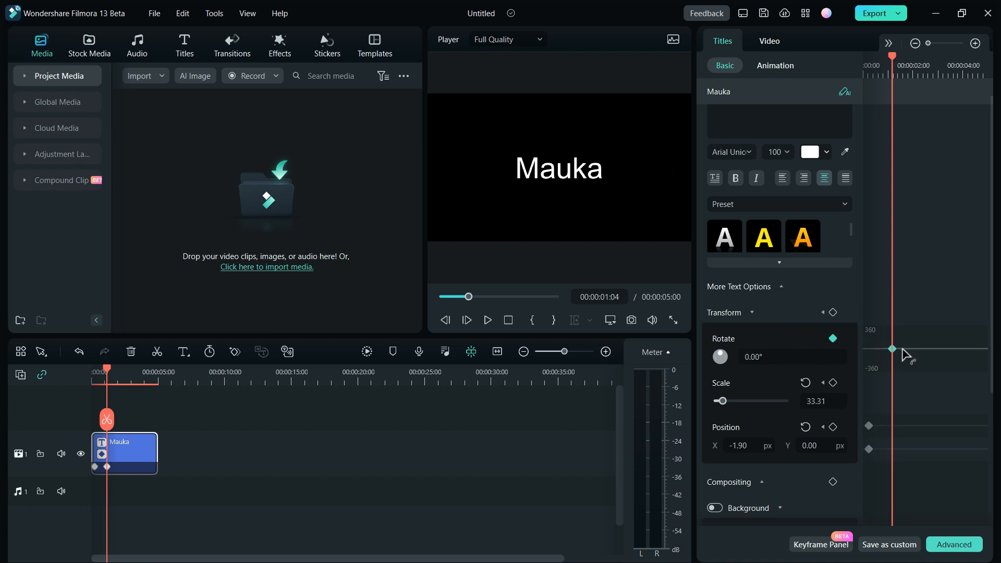
mouse_move(892, 349)
left_mouse_down()
mouse_move(890, 360)
mouse_move(892, 347)
left_mouse_up()
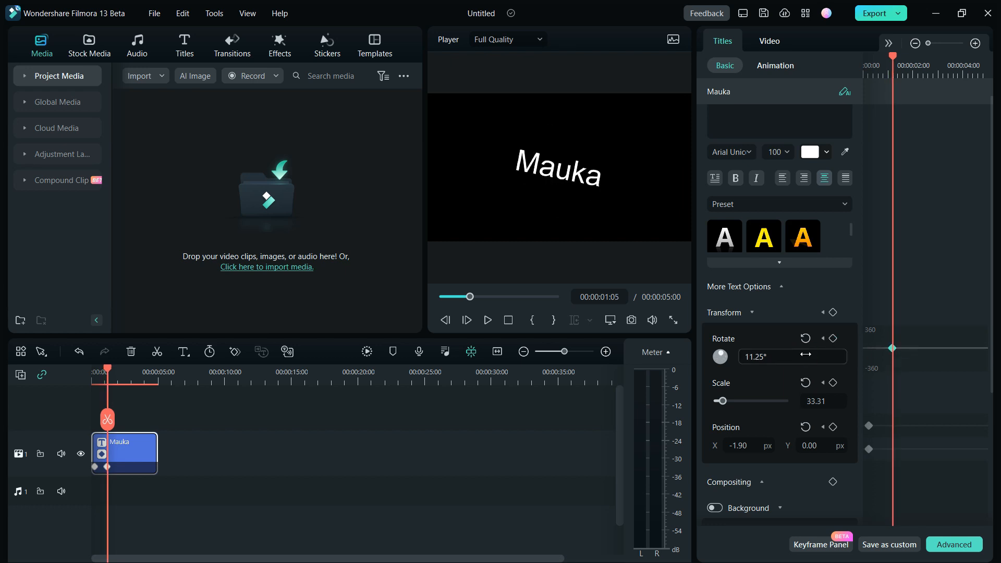
left_click(805, 339)
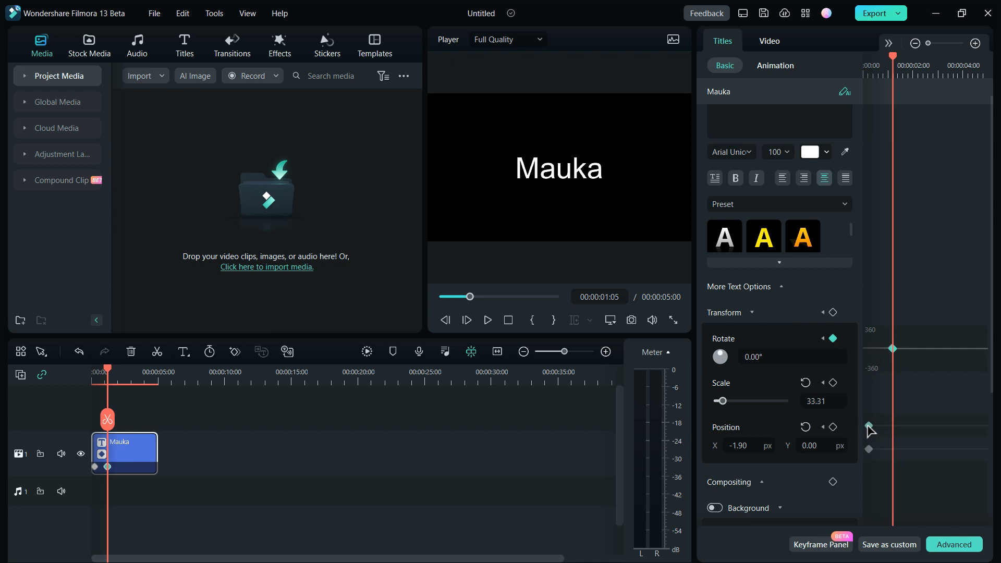
- Place the title's position keyframes at 00:00:01:06 and reset the X and Y position to 0
left_click_drag(868, 424, 896, 434)
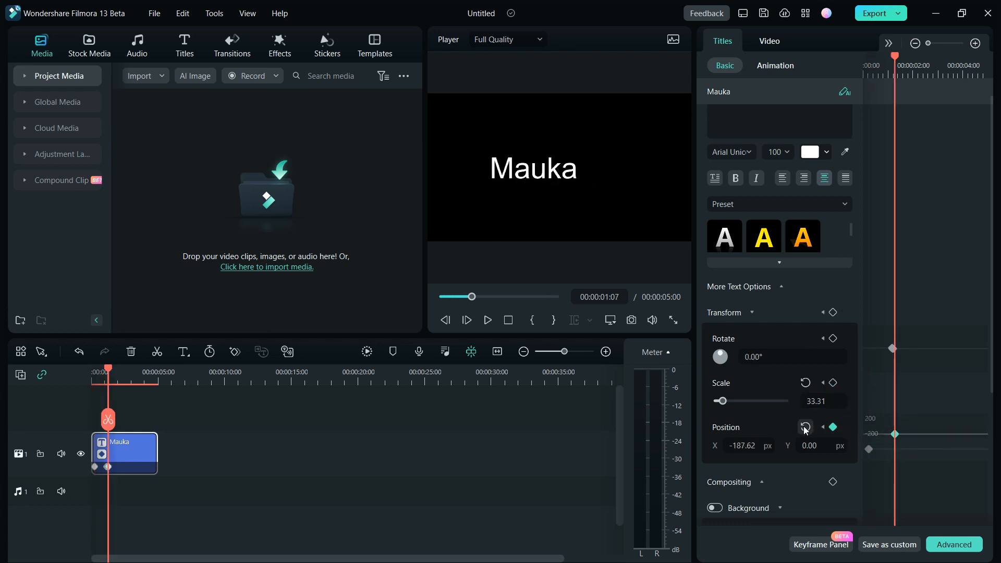
left_click(805, 427)
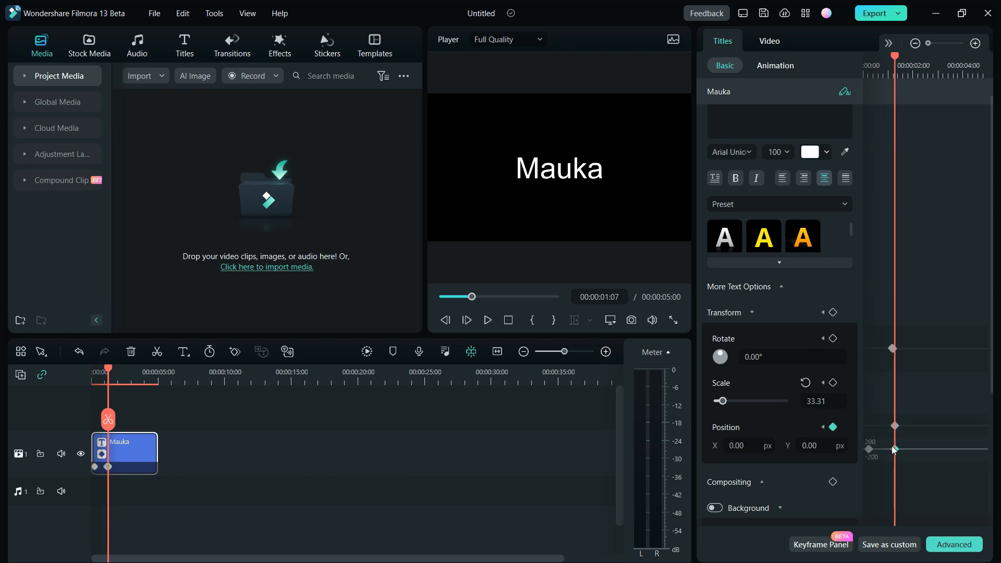
mouse_move(895, 448)
left_mouse_down()
mouse_move(950, 437)
mouse_move(951, 467)
mouse_move(947, 446)
mouse_move(892, 464)
mouse_move(895, 437)
mouse_move(895, 458)
mouse_move(894, 447)
left_mouse_up()
left_click(812, 440)
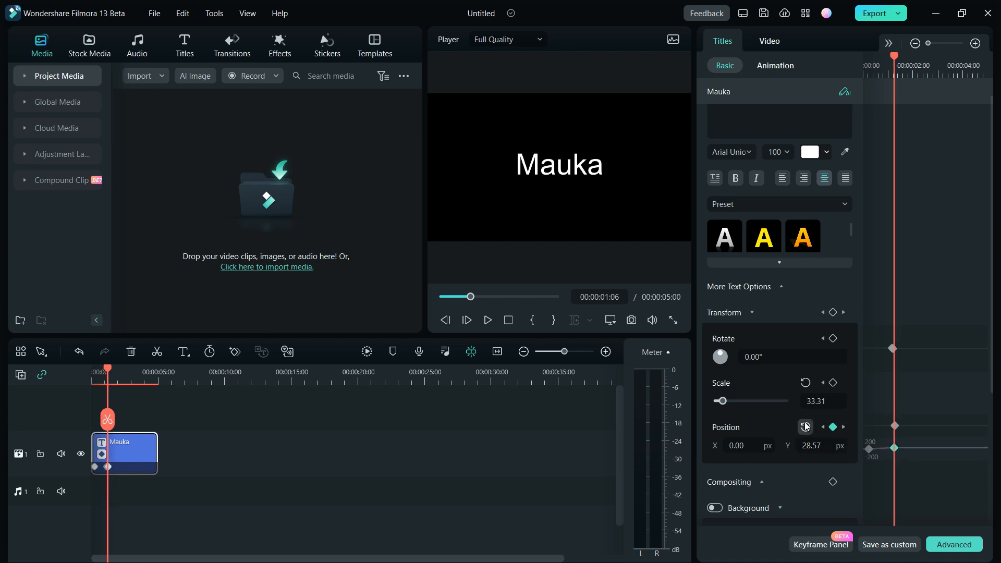
left_click(805, 426)
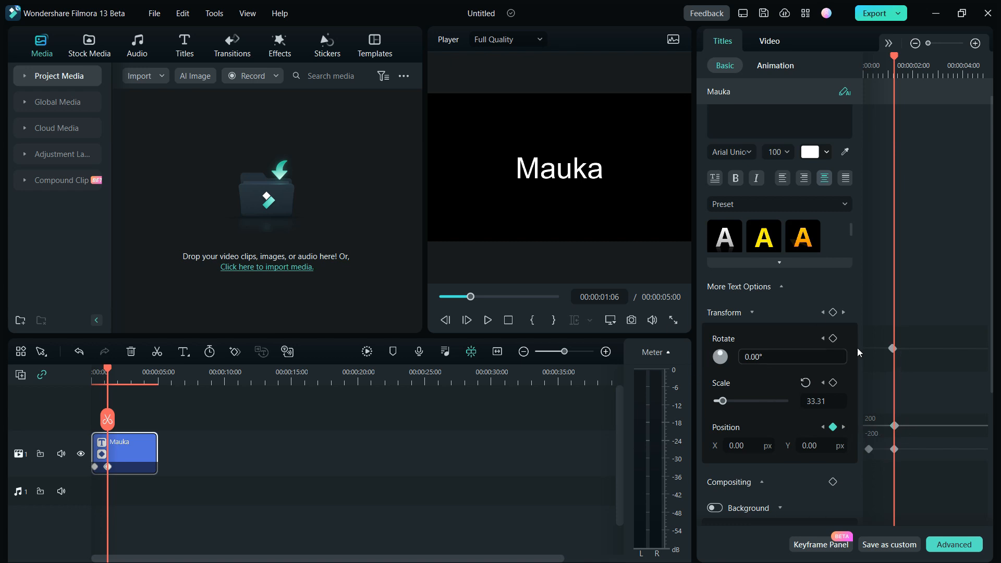
- Add a rotation keyframe to the title at 00:00:02:16 and set its interpolation to Curve
left_click_drag(894, 351, 931, 349)
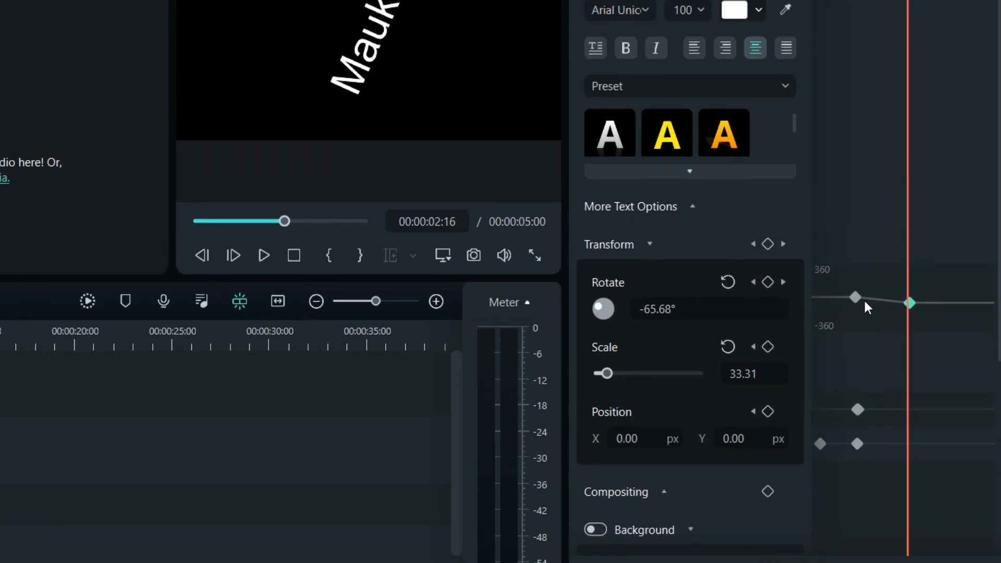
right_click(908, 340)
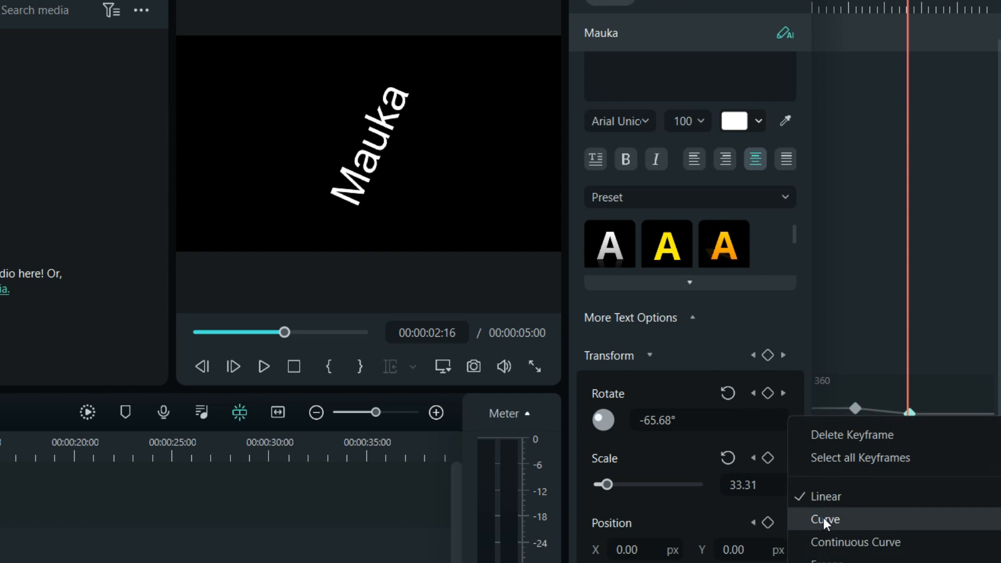
left_click(823, 517)
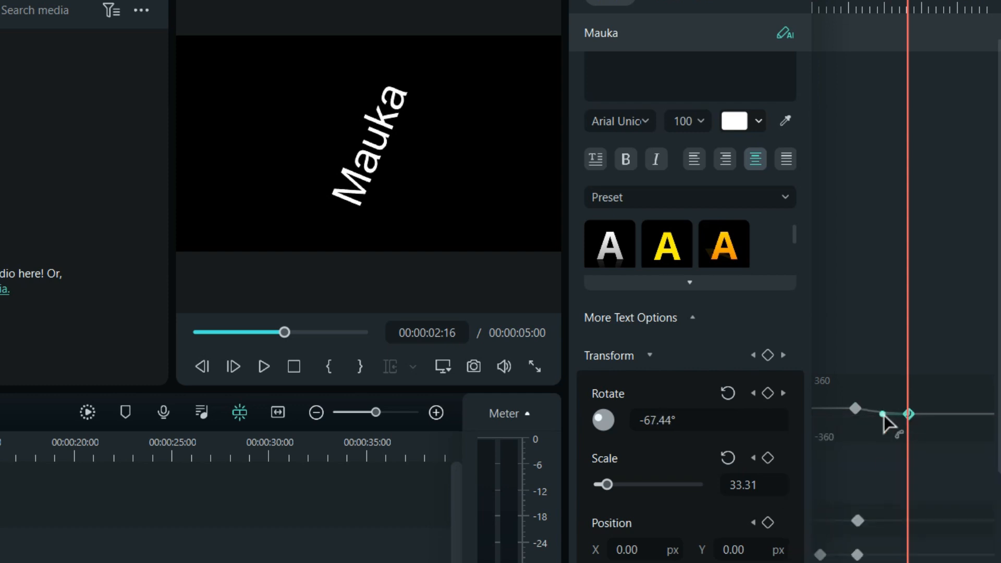
- Bend the last rotation keyframe's curve into a deep downward dip and return the playhead to the clip's start
left_click_drag(882, 416, 880, 468)
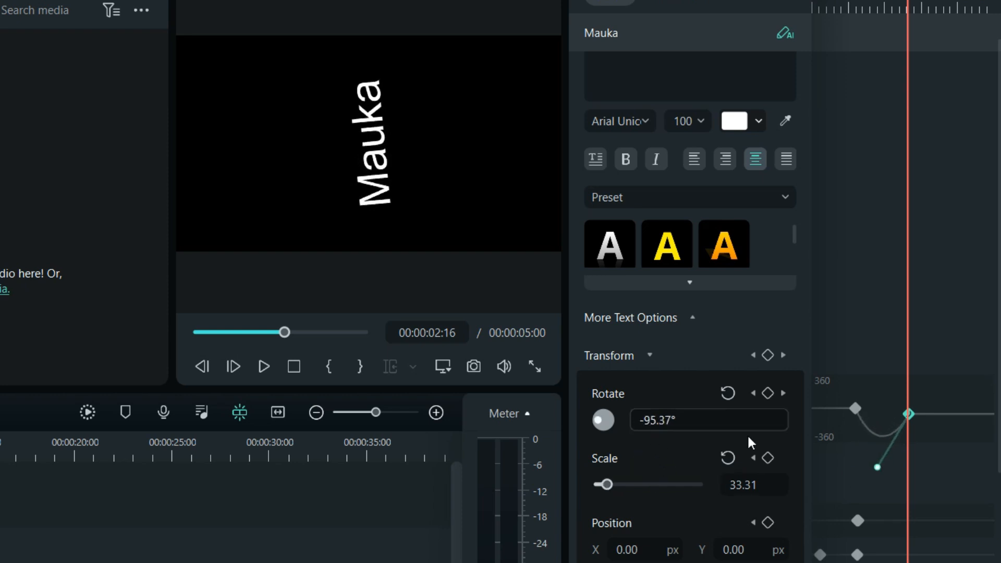
left_click_drag(874, 461, 881, 374)
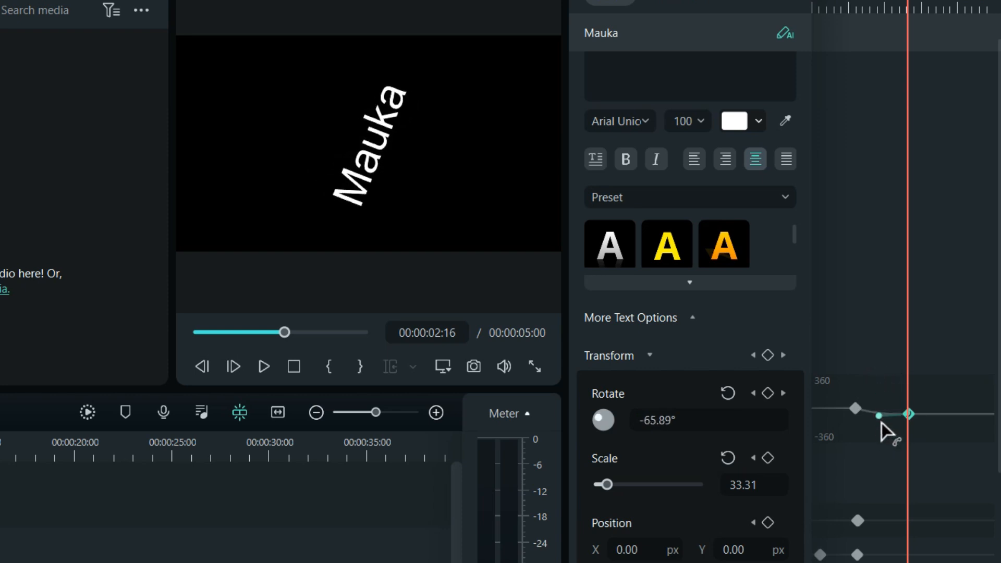
left_click_drag(875, 458, 877, 474)
left_click_drag(875, 436, 927, 394)
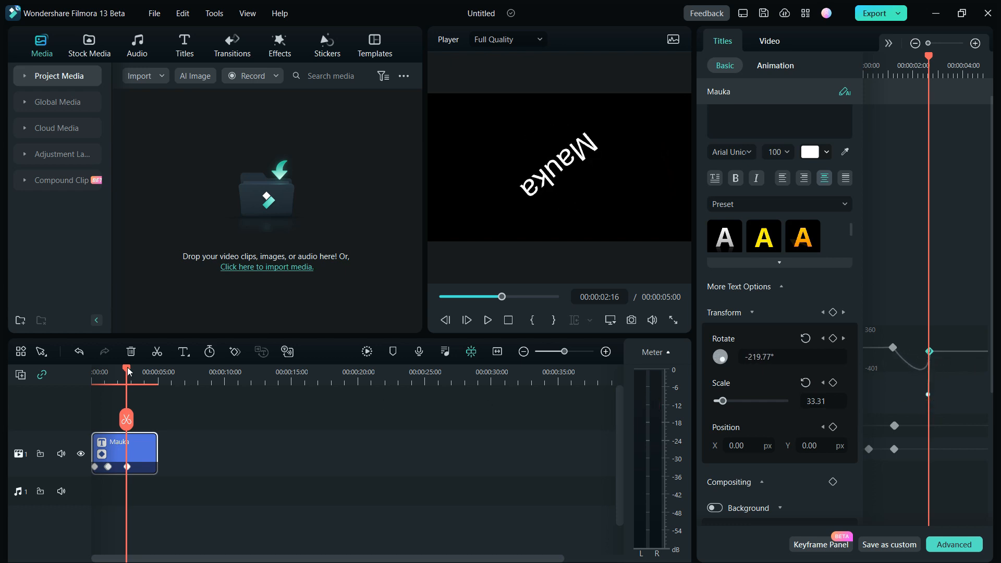
left_click_drag(127, 370, 89, 377)
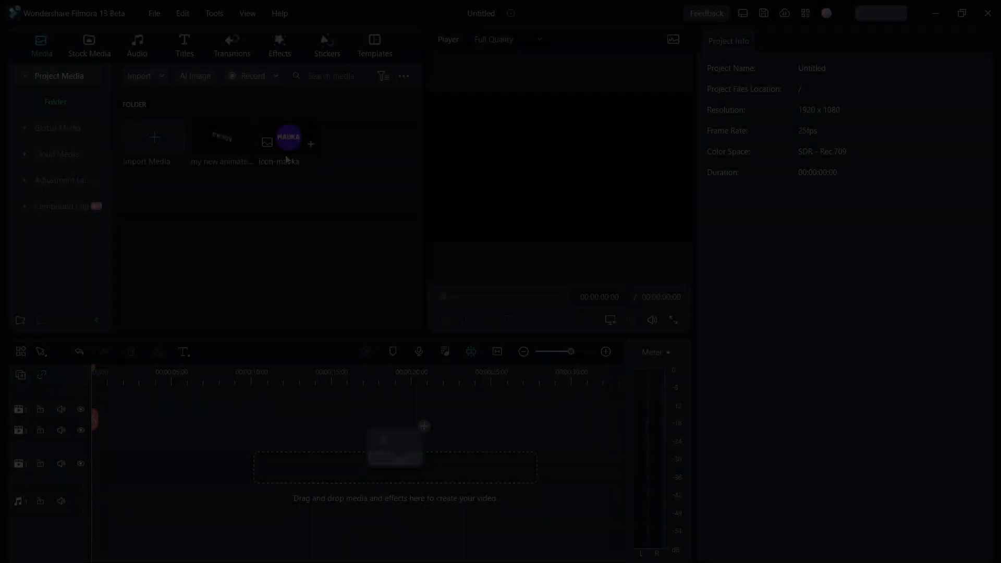
- Place the icon-mauka image on video track 2 and set the playhead to the clip's start at 00:00:06:23
left_click_drag(289, 137, 205, 434)
left_click(214, 381)
mouse_move(218, 376)
left_mouse_down()
mouse_move(192, 377)
mouse_move(203, 379)
left_mouse_up()
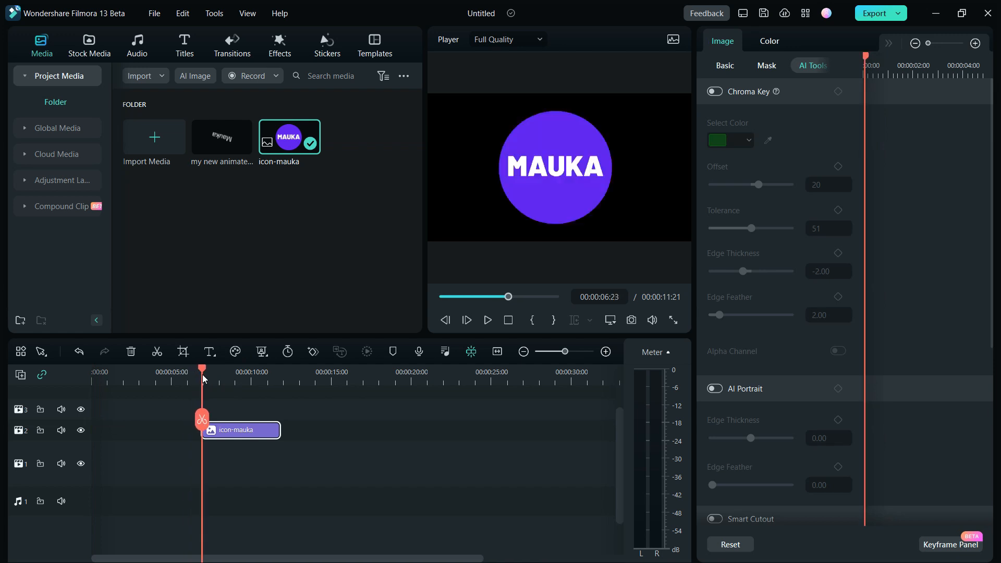
- Add a Transform keyframe at the start of the icon-mauka clip and set its scale to 0%
left_click(243, 434)
left_click(725, 66)
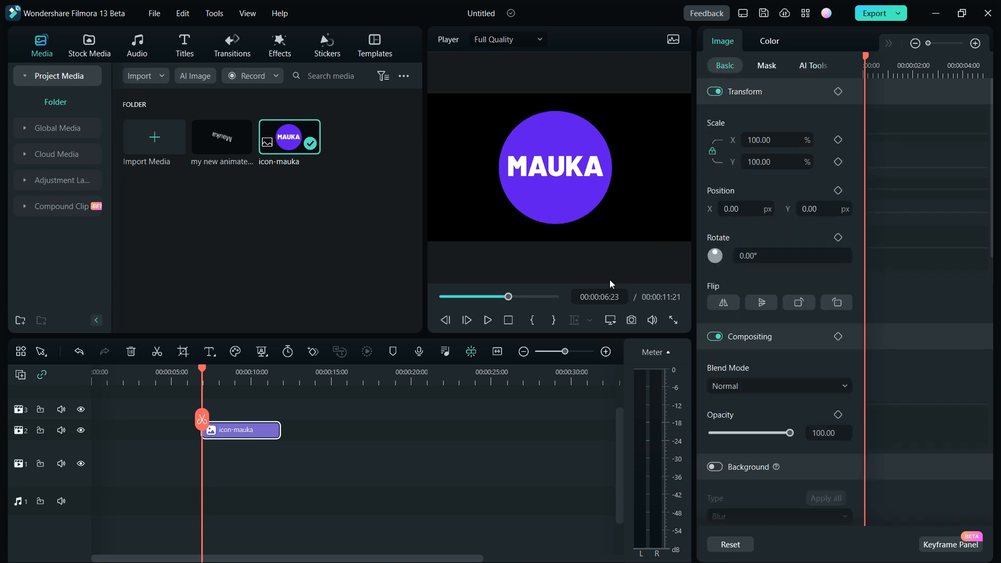
left_click(837, 92)
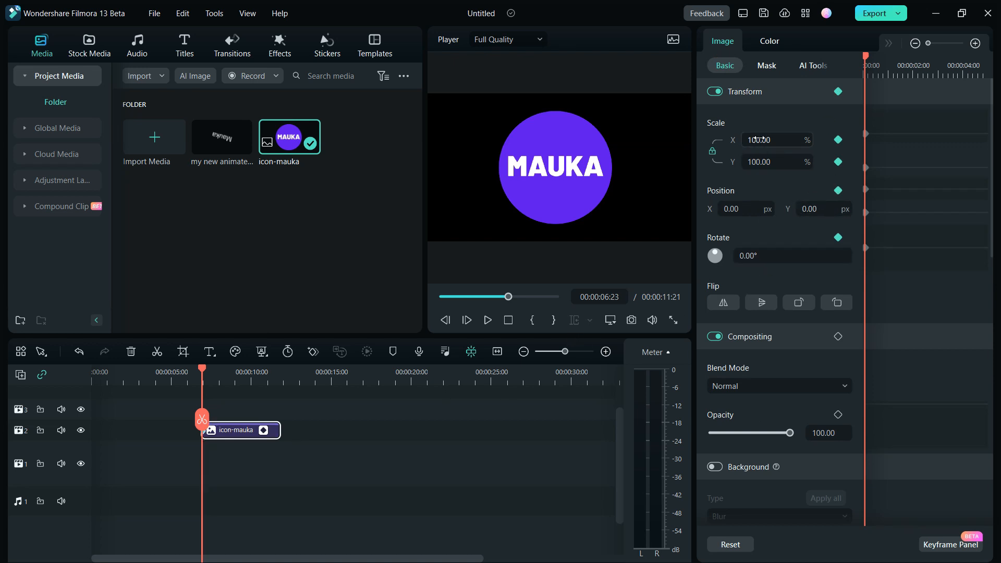
left_click_drag(759, 139, 707, 139)
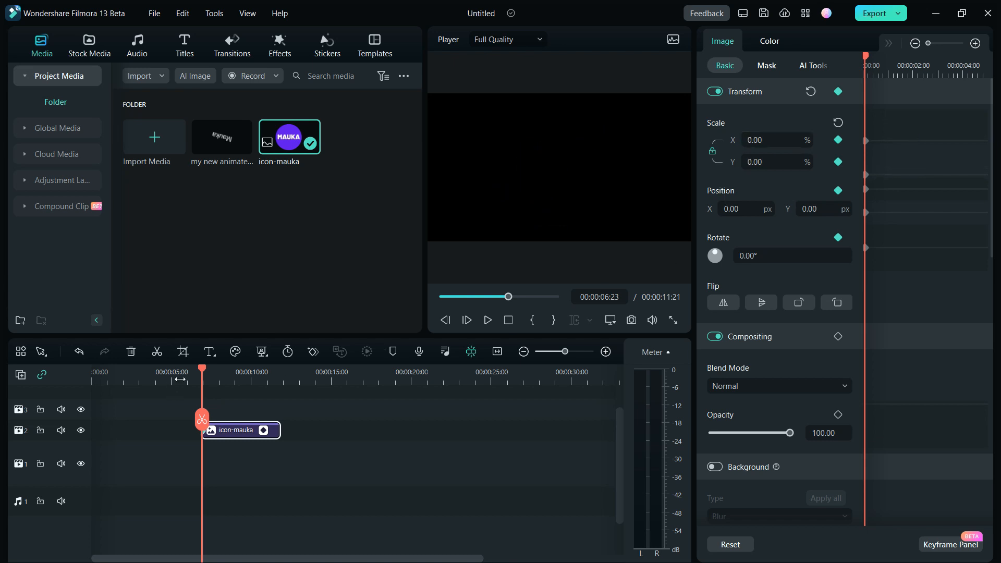
- Add a scale keyframe at 00:00:07:23 with the icon reset to 100% and scrub back through the growth
left_click_drag(203, 371, 217, 371)
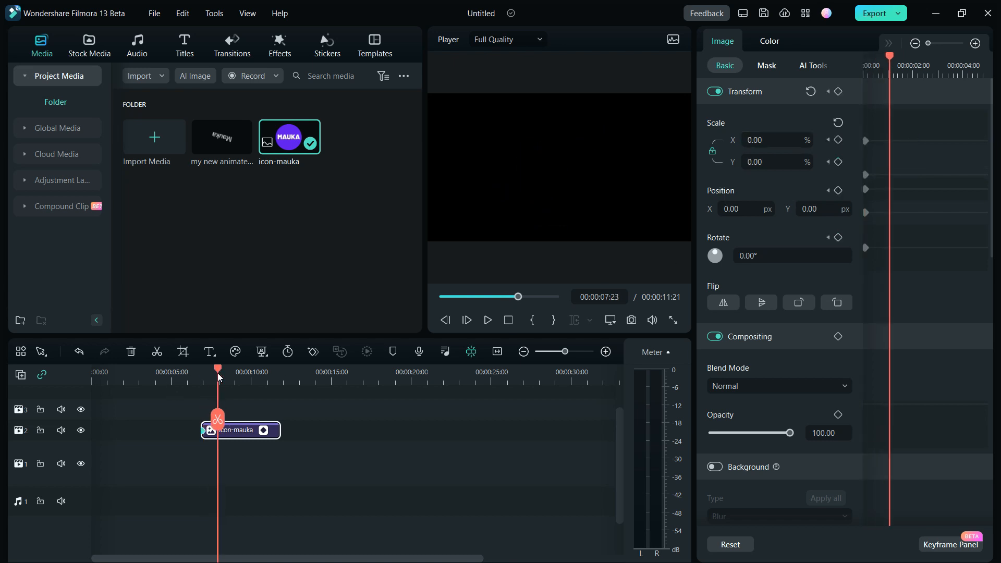
left_click(837, 125)
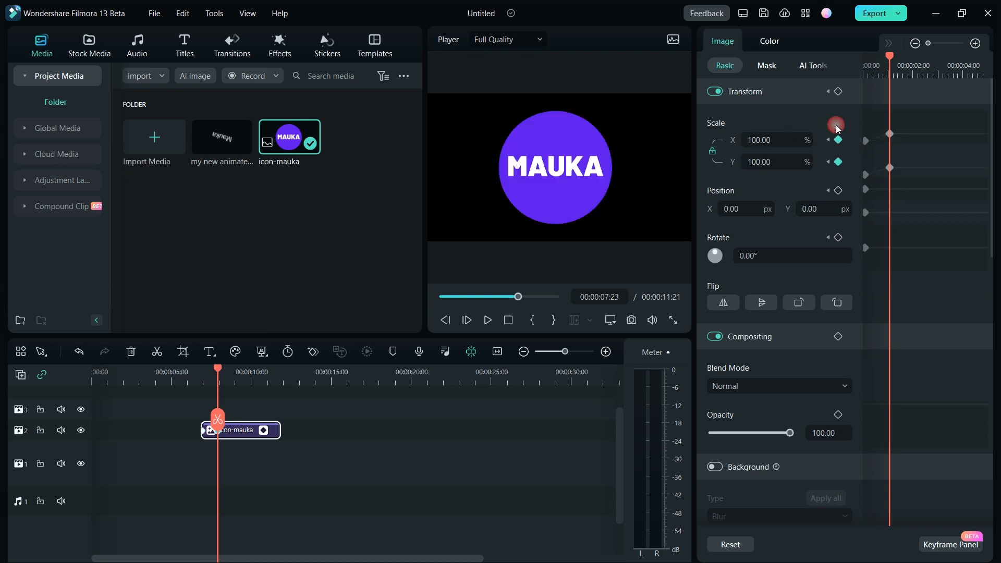
left_click_drag(218, 370, 207, 373)
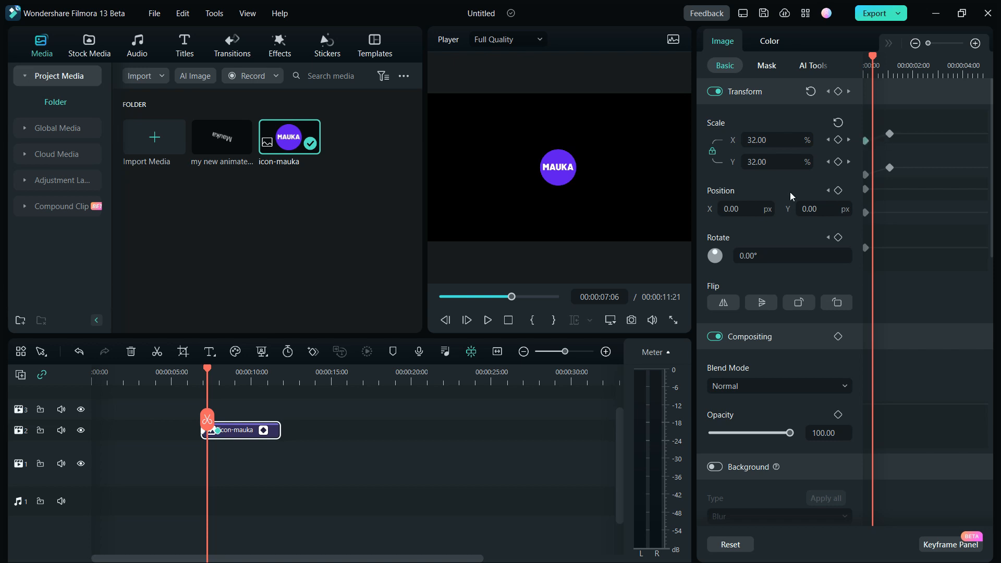
- Add a scale keyframe of 110% to the icon at 00:00:08:11
left_click_drag(207, 370, 225, 365)
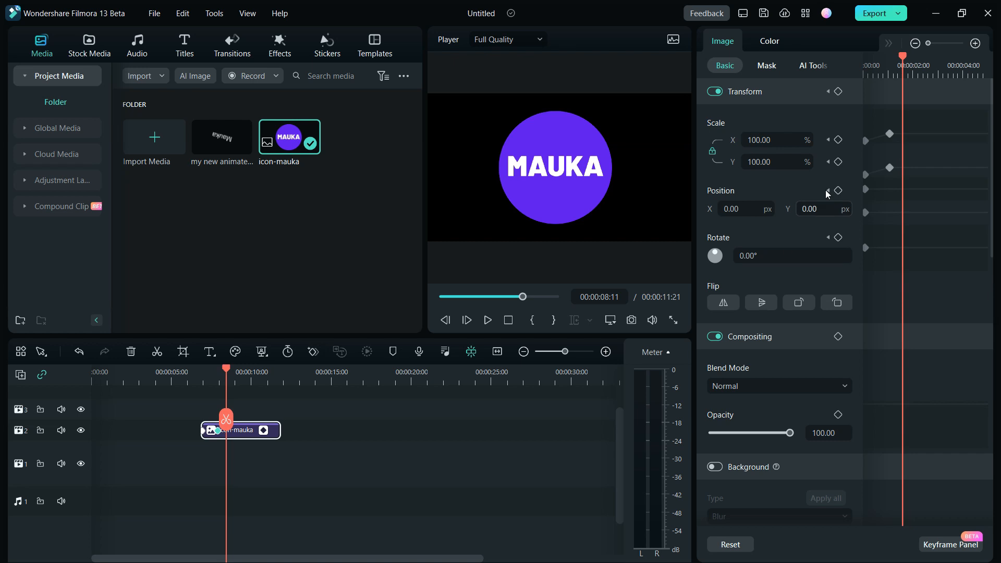
double_click(757, 140)
type("110")
key("Return")
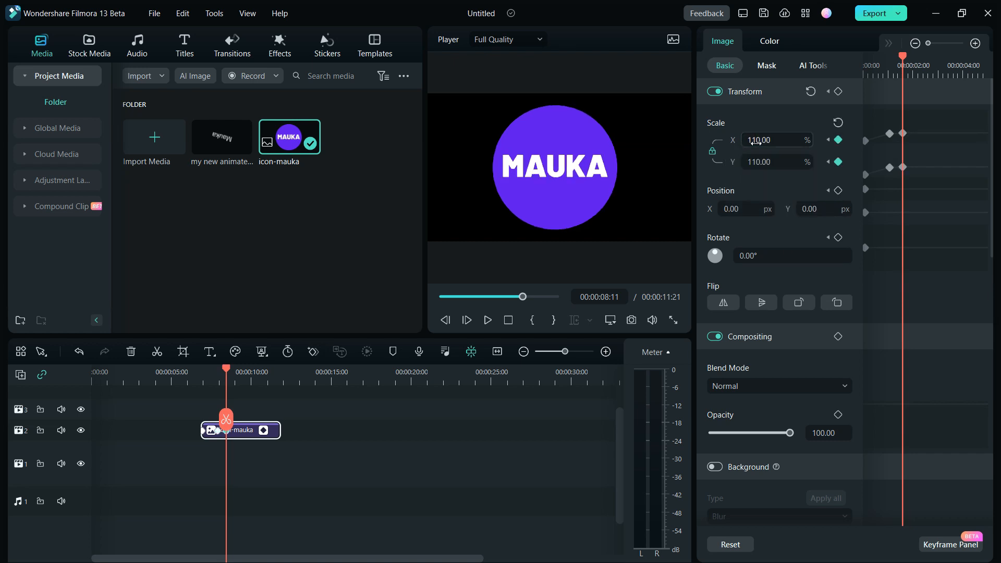
- Add a scale keyframe of 100% to the icon at 00:00:08:24 and move the playhead back before the clip
left_click_drag(228, 371, 236, 372)
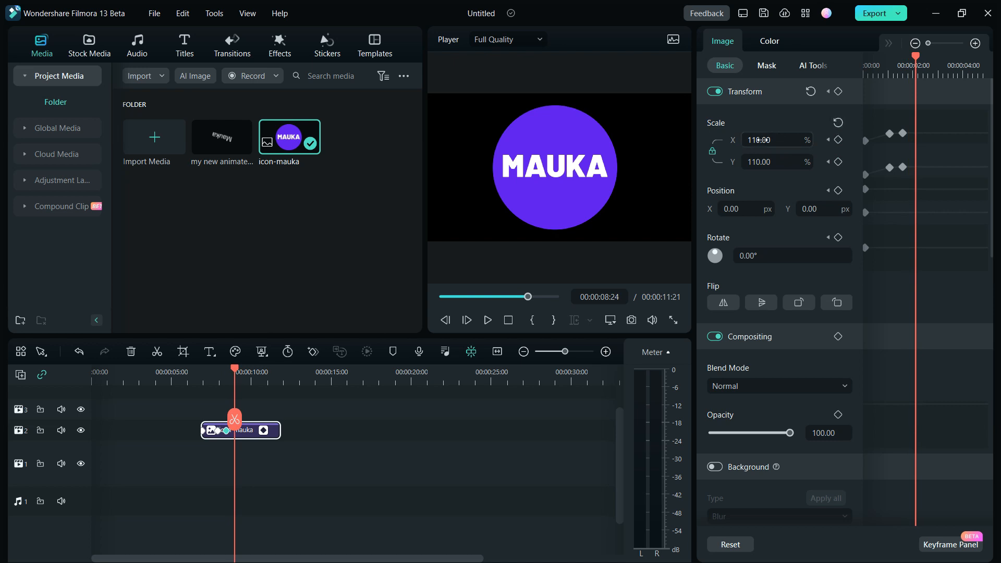
left_click(753, 140)
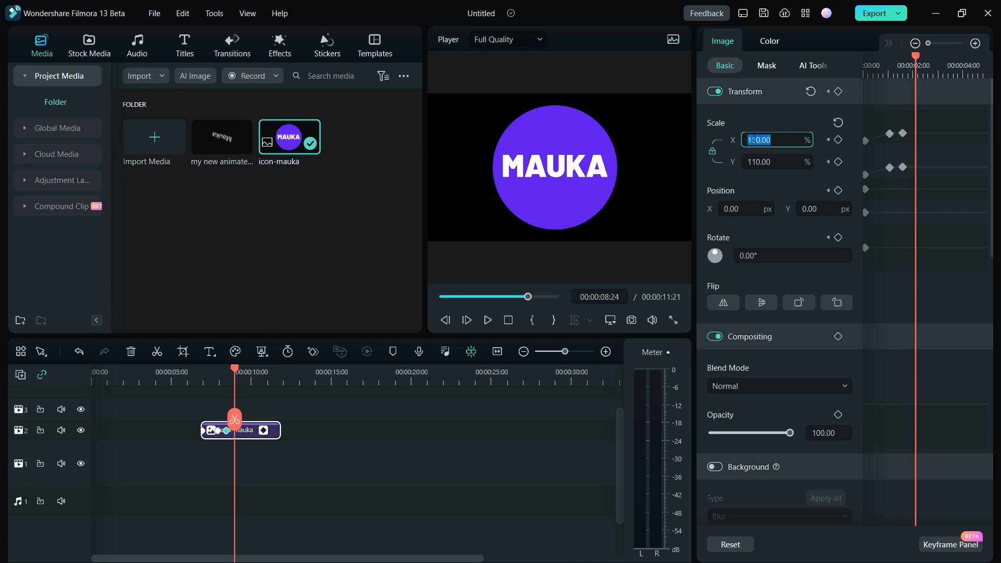
type("100")
key("Return")
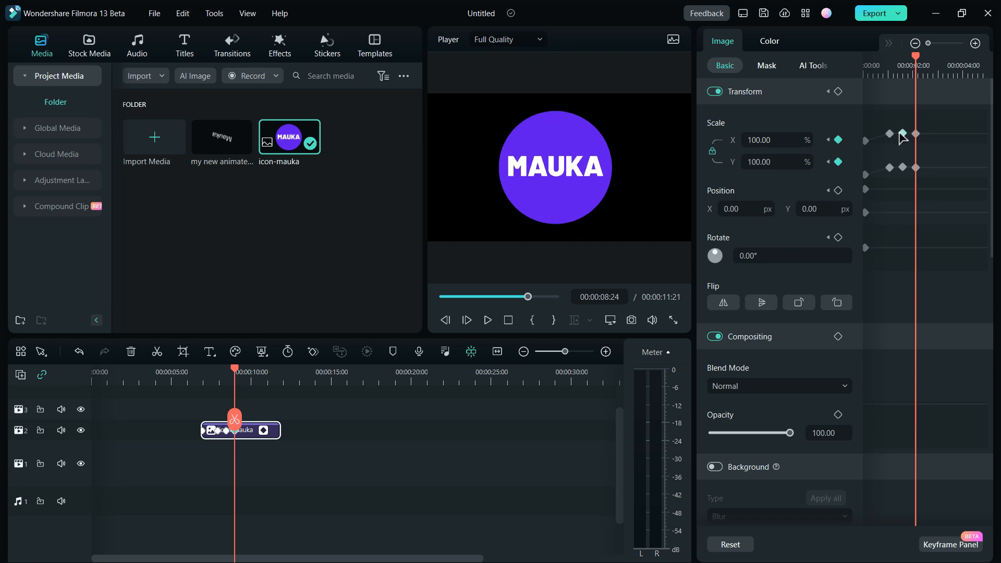
left_click_drag(235, 373, 191, 373)
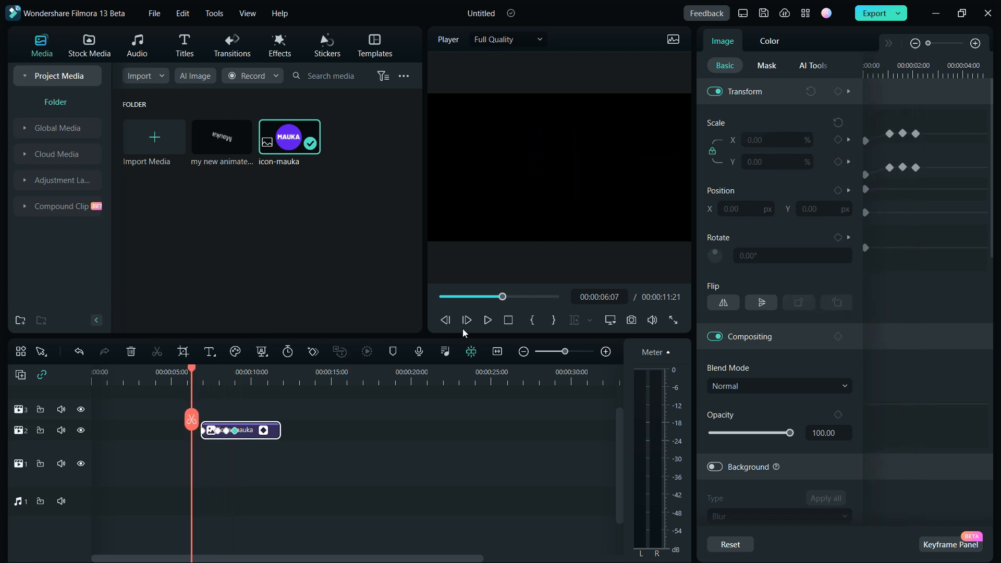
- Play back the icon-mauka pop-in animation and return to its growth phase
left_click(488, 320)
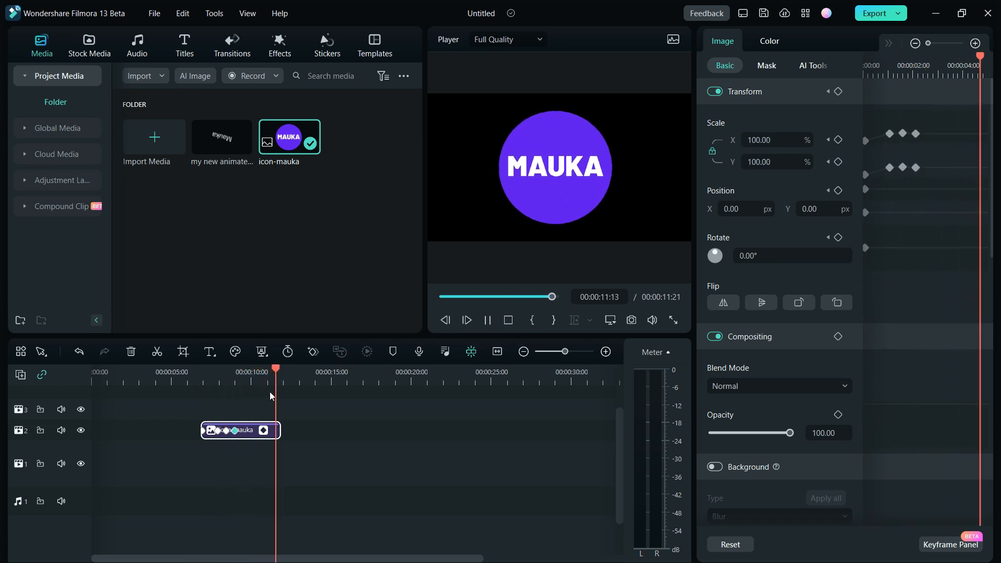
left_click_drag(284, 370, 225, 371)
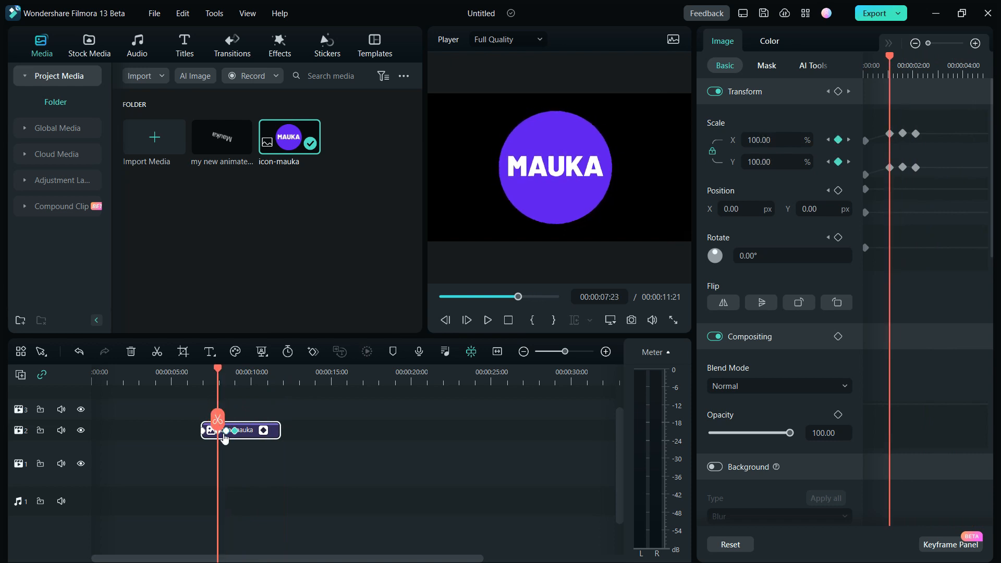
- Raise the 00:00:08:11 keyframe's scale on the curve graph to 210% for X and about 174% for Y
left_click(225, 432)
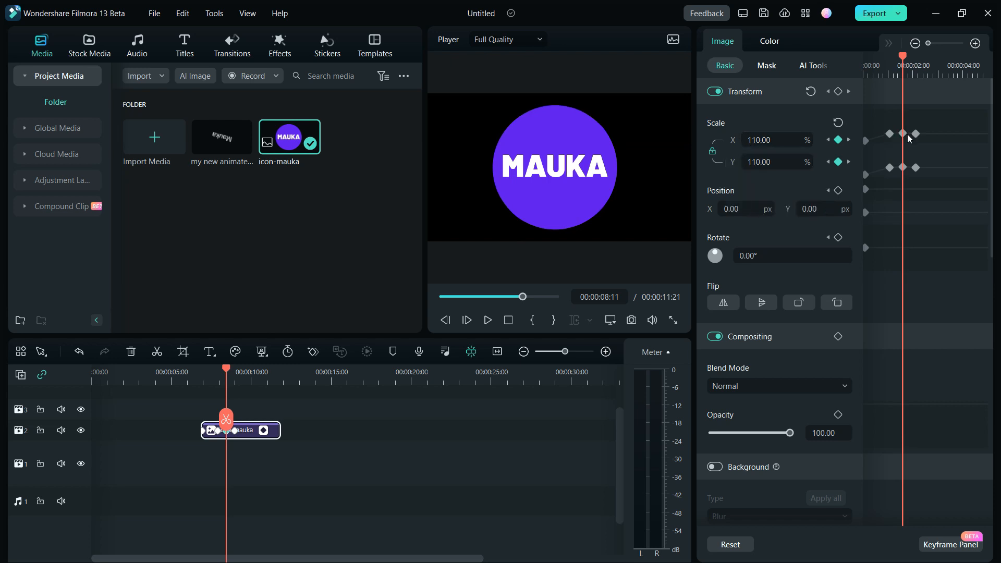
left_click_drag(907, 135, 902, 127)
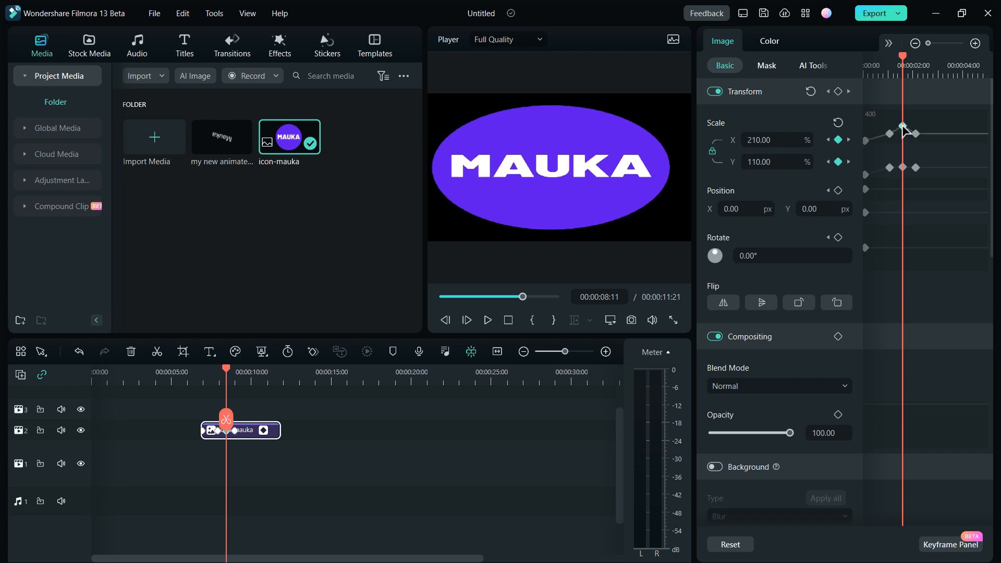
left_click_drag(902, 168, 905, 165)
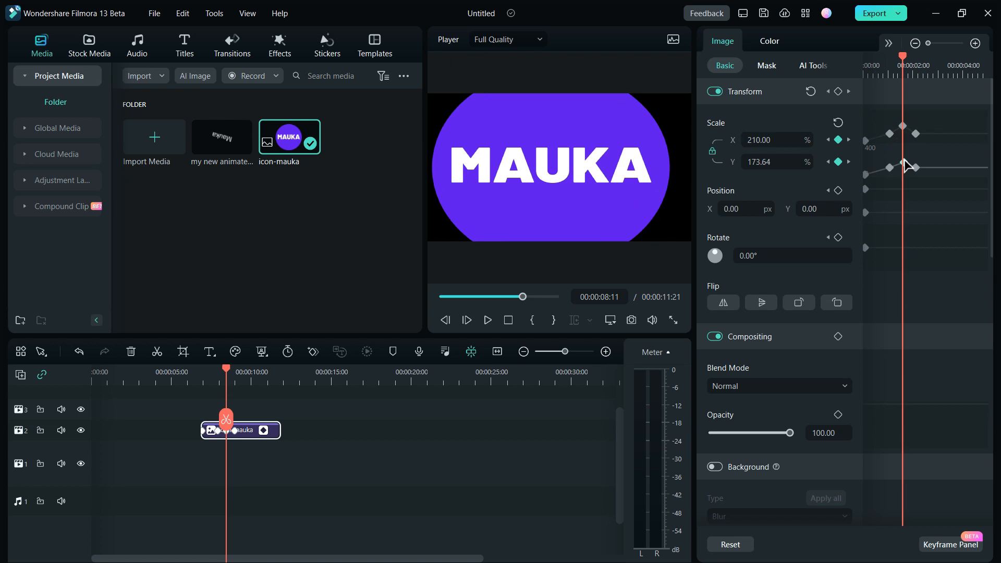
left_click_drag(906, 164, 905, 162)
mouse_move(230, 373)
left_mouse_down()
mouse_move(209, 381)
mouse_move(236, 380)
mouse_move(203, 381)
mouse_move(235, 382)
left_mouse_up()
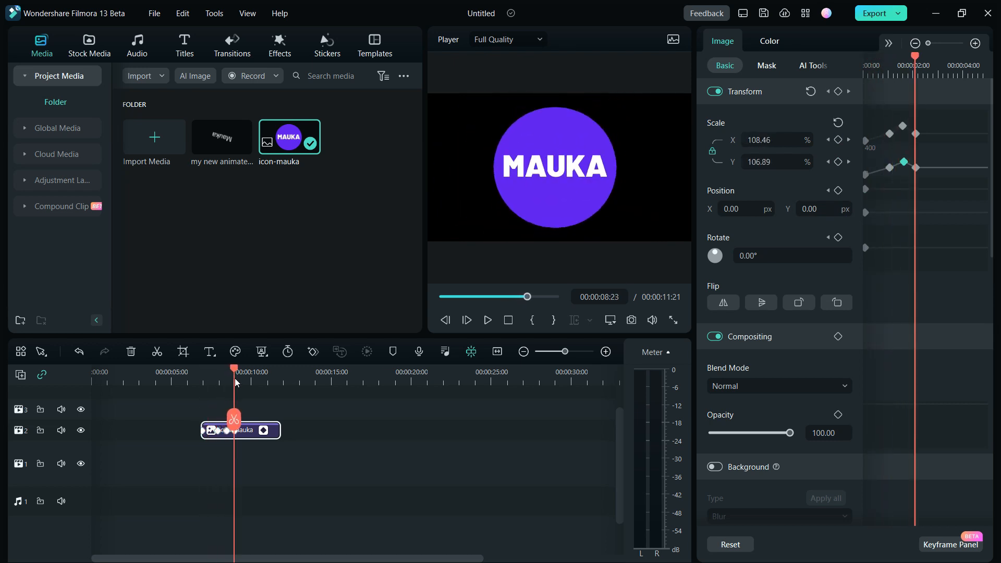
- Delete all keyframes from the icon-mauka clip and increase the height of the timeline tracks
right_click(206, 430)
left_click(245, 503)
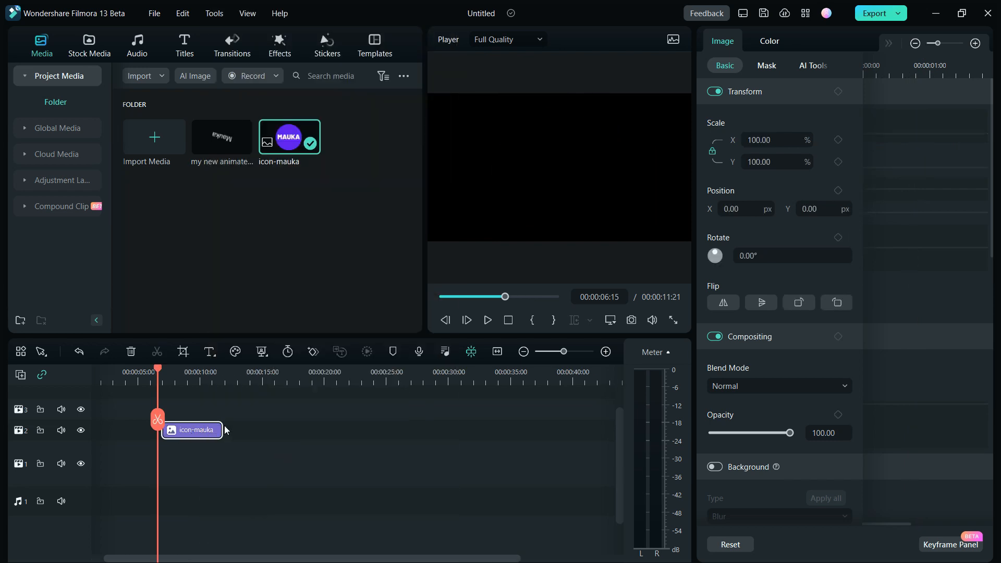
right_click(73, 426)
mouse_move(156, 385)
left_click(260, 416)
right_click(181, 468)
right_click(71, 471)
mouse_move(156, 429)
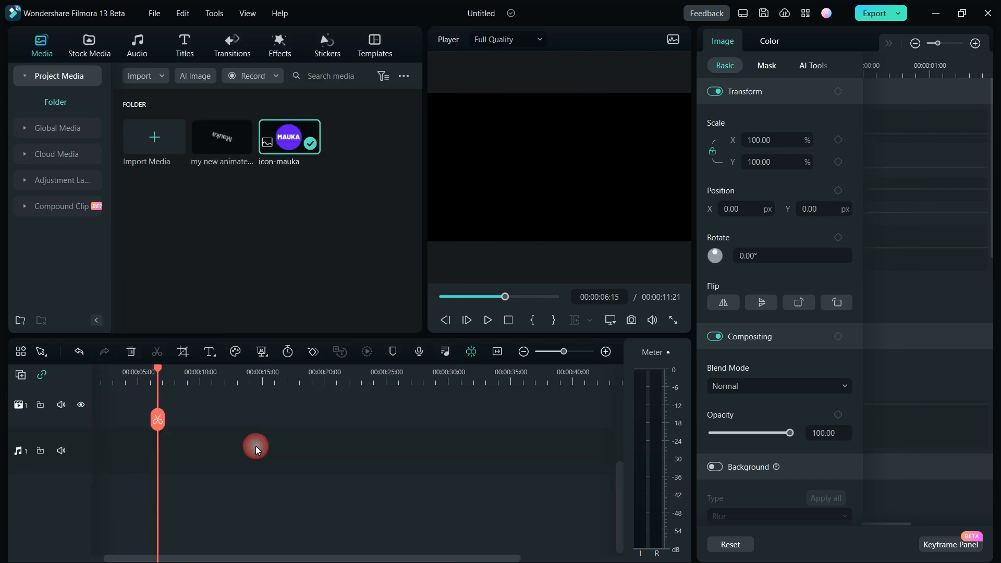
left_click(255, 447)
- Add a Transform keyframe near the start of the icon-mauka clip
left_click(171, 372)
left_click(166, 374)
left_click(837, 91)
- Add a Transform keyframe at 00:00:08:19 with the icon's scale set to 150%
left_click(185, 375)
left_click(838, 91)
left_click(759, 140)
type("150")
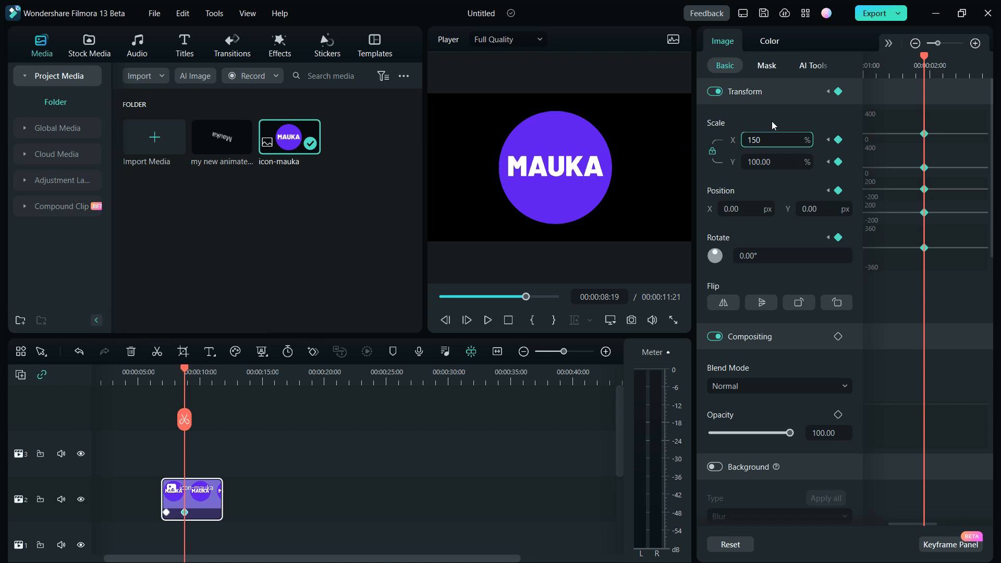
key("Return")
- Add a Transform keyframe at 00:00:09:04 with the icon's scale set to 100%
left_click_drag(193, 373, 190, 373)
left_click(838, 92)
left_click(758, 140)
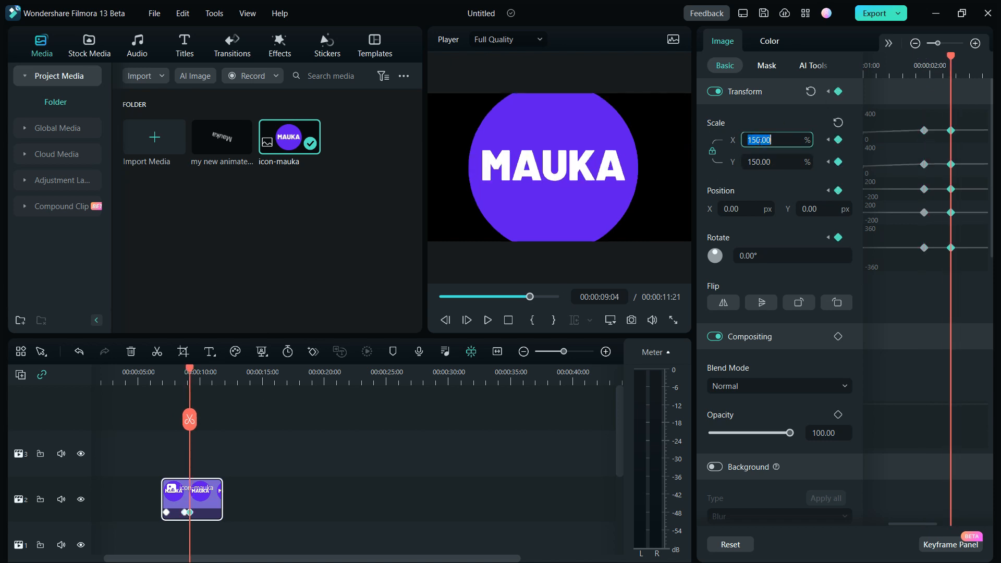
type("100")
key("Return")
- Set the first keyframe's scale to 0% and play back the animation
left_click(487, 319)
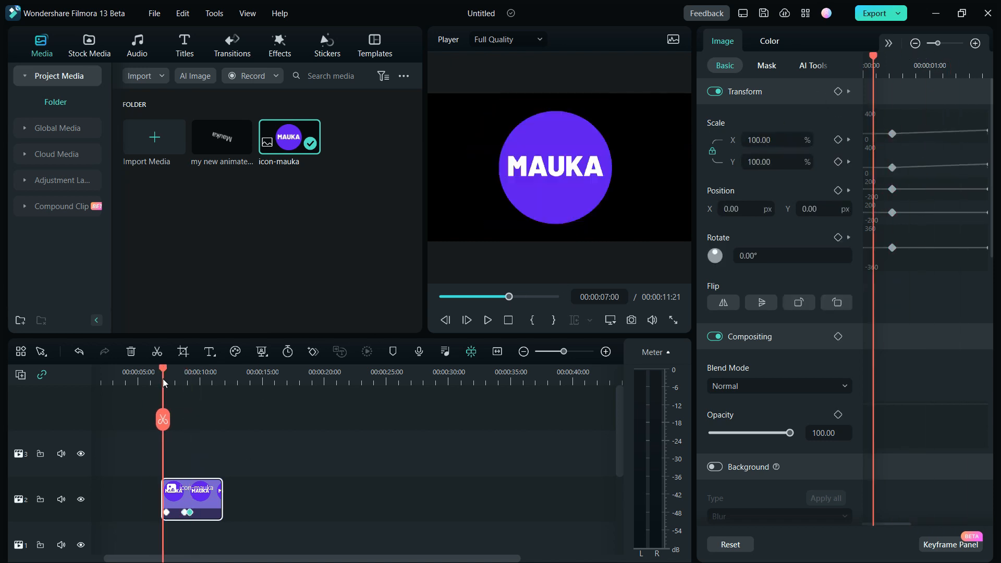
left_click(487, 320)
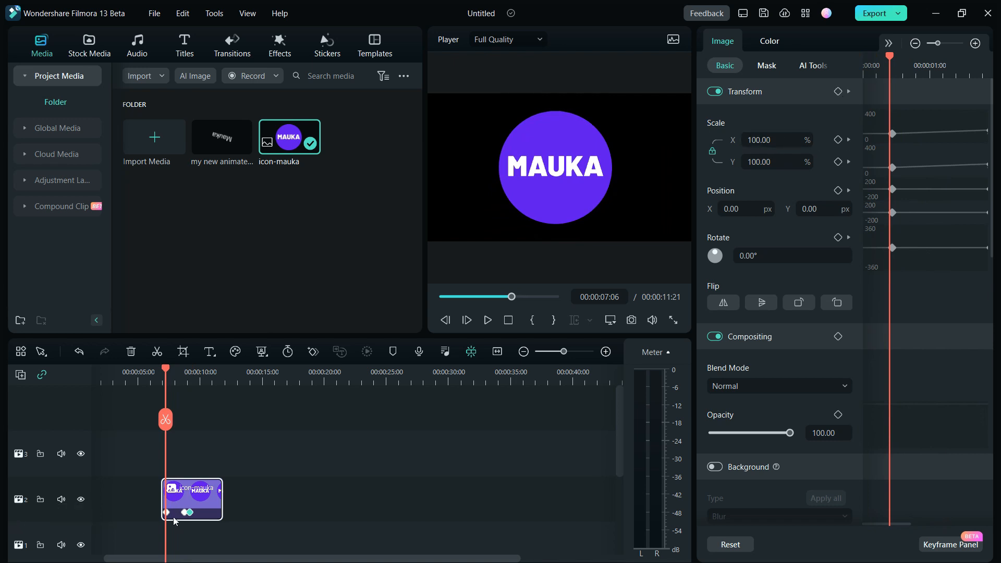
left_click(488, 319)
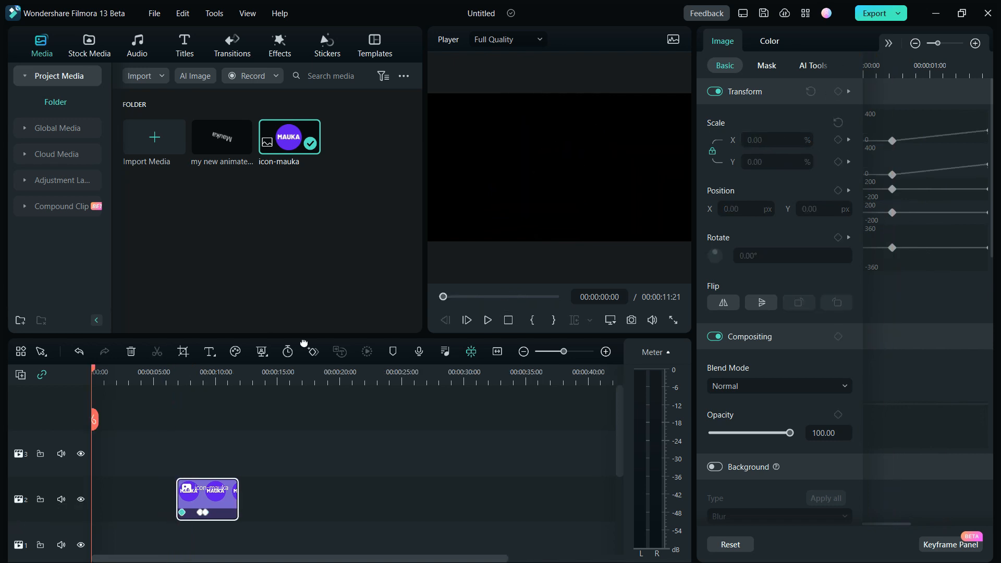
- Move the 150% and 100% keyframes closer to the clip's first keyframe and play back the faster animation
left_click_drag(187, 382, 189, 382)
scroll(284, 442, "up", 3)
left_click_drag(204, 512, 192, 513)
mouse_move(170, 513)
left_mouse_down()
mouse_move(160, 513)
mouse_move(182, 512)
left_mouse_up()
left_click_drag(219, 512, 193, 514)
left_click_drag(193, 382, 158, 382)
left_click(487, 320)
left_click(487, 320)
- Move the 100% keyframe to 00:00:09:14 and the 150% keyframe to 00:00:09:04, and replay the animation
left_click_drag(193, 513, 246, 512)
left_click_drag(182, 512, 233, 512)
left_click_drag(193, 382, 158, 382)
left_click(490, 321)
- Change the interpolation type of the 00:00:09:04 keyframe for Scale X and Y, Position X and Y, and Rotate
left_click(234, 513)
right_click(923, 132)
left_click(882, 259)
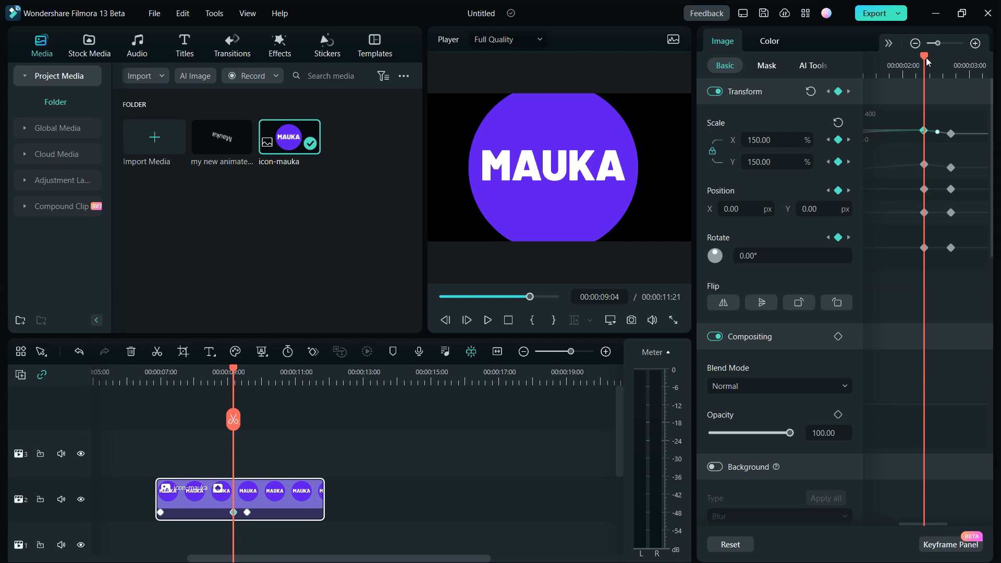
right_click(923, 165)
left_click(882, 291)
right_click(923, 188)
left_click(894, 315)
right_click(923, 212)
left_click(889, 341)
right_click(923, 248)
left_click(889, 377)
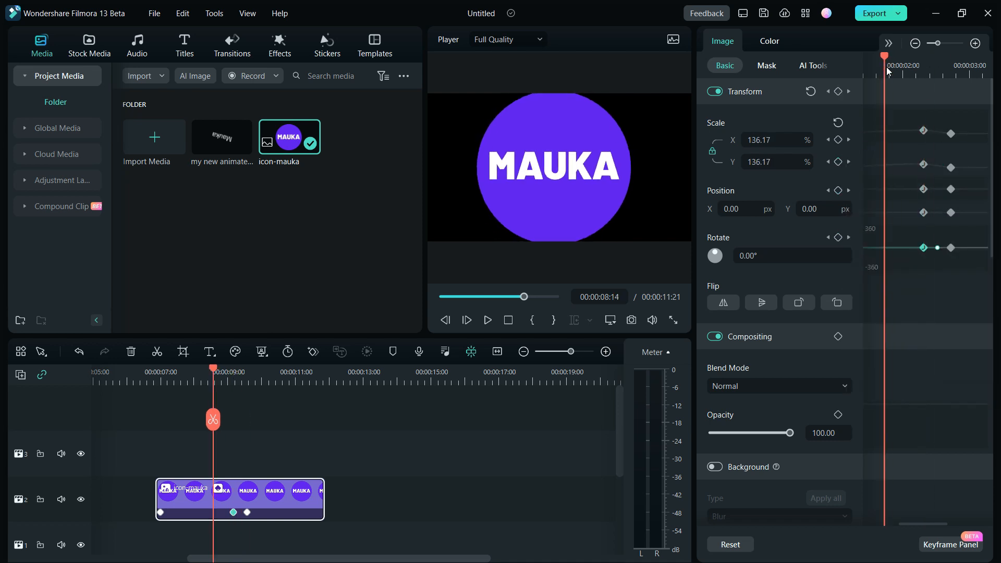
- Play back the clip from its start to check the new keyframe interpolation
left_click_drag(887, 69, 865, 69)
left_click(488, 320)
left_click(489, 321)
- Change the interpolation type of the 00:00:09:14 Transform keyframe and play the animation from before the clip
left_click(246, 513)
right_click(923, 134)
left_click(879, 260)
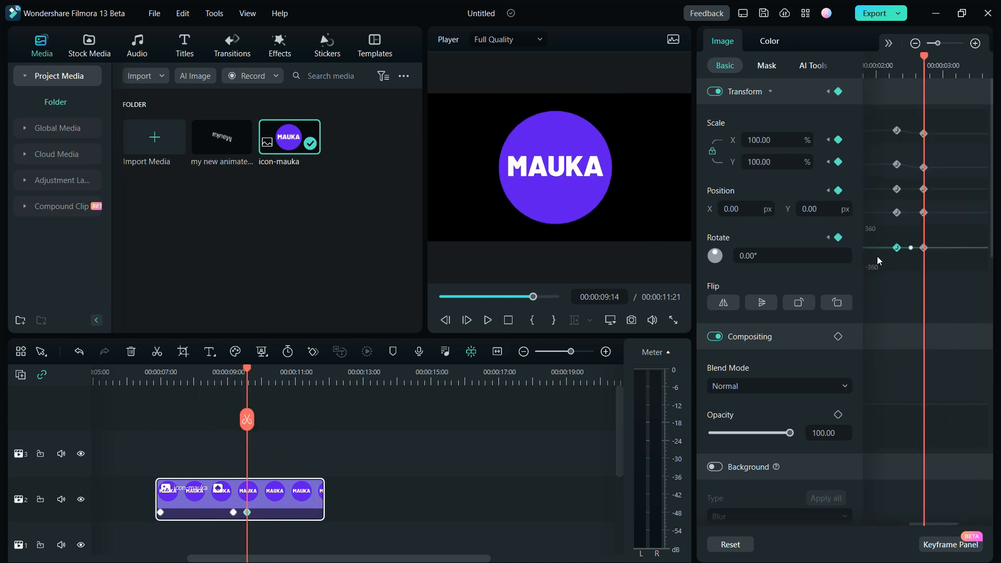
right_click(836, 94)
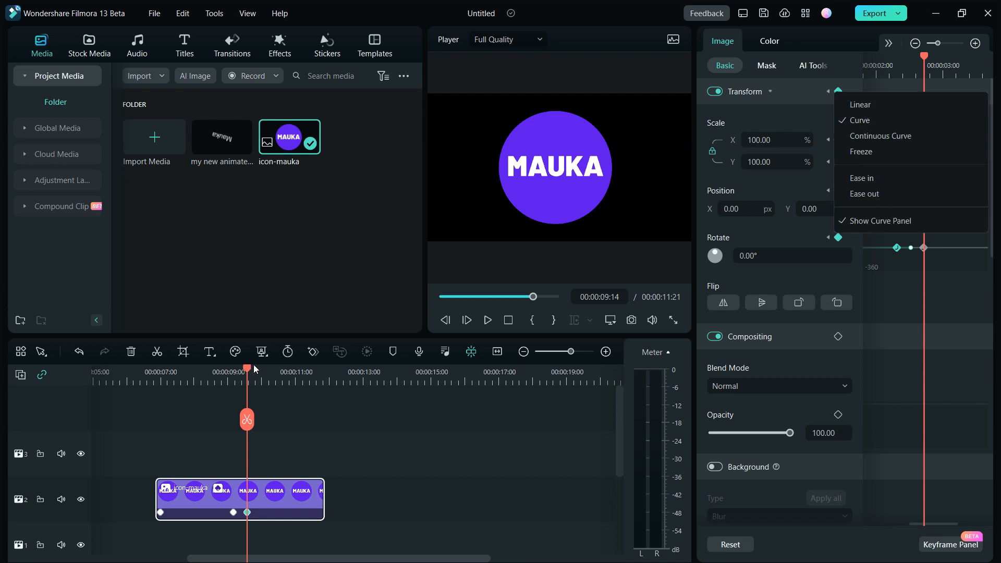
left_click_drag(248, 369, 158, 370)
left_click(488, 320)
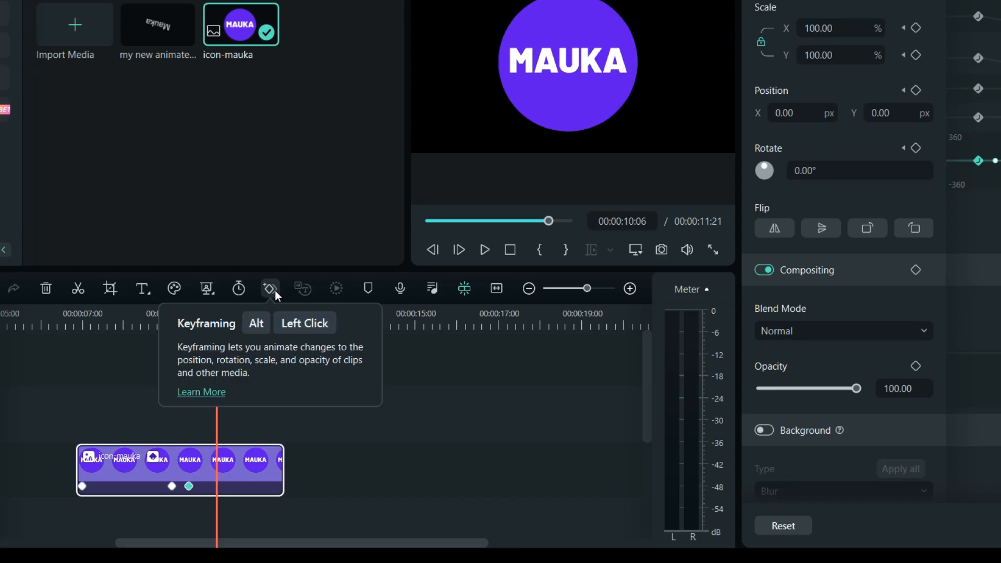
- Add keyframes for all properties of the icon-mauka clip at 00:00:10:06 and 00:00:10:20 with the Keyframing tool
left_click(270, 289)
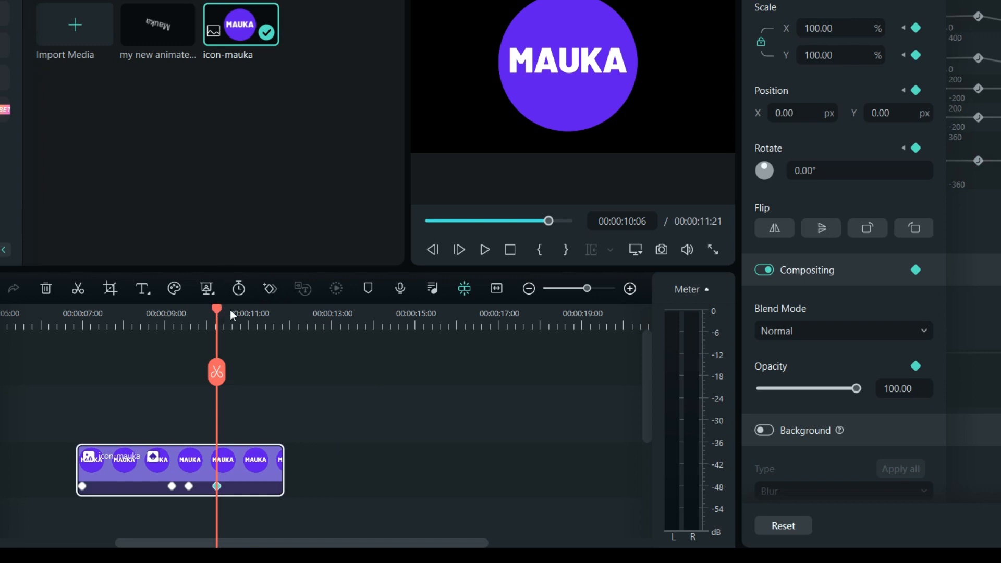
left_click_drag(230, 309, 240, 311)
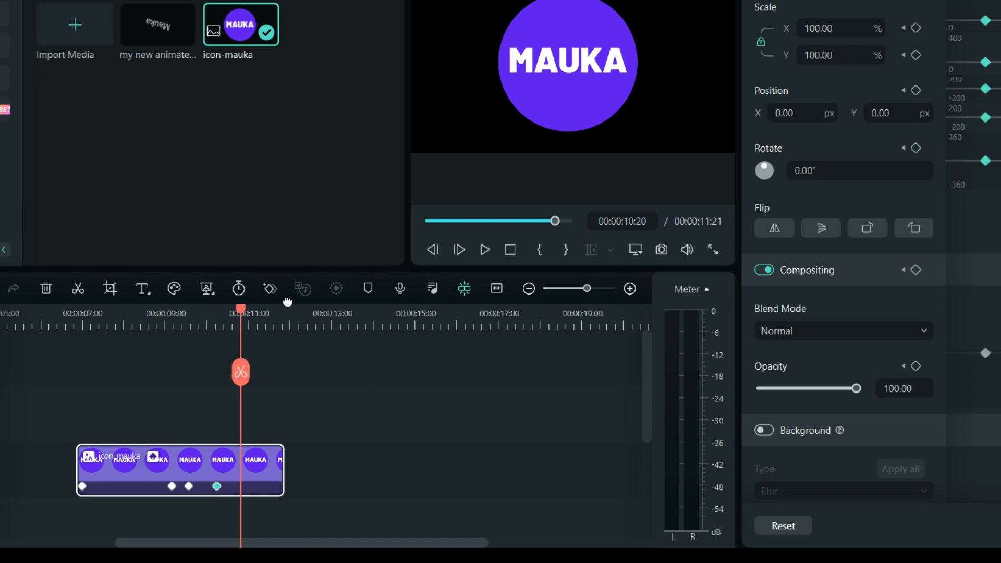
left_click(271, 290)
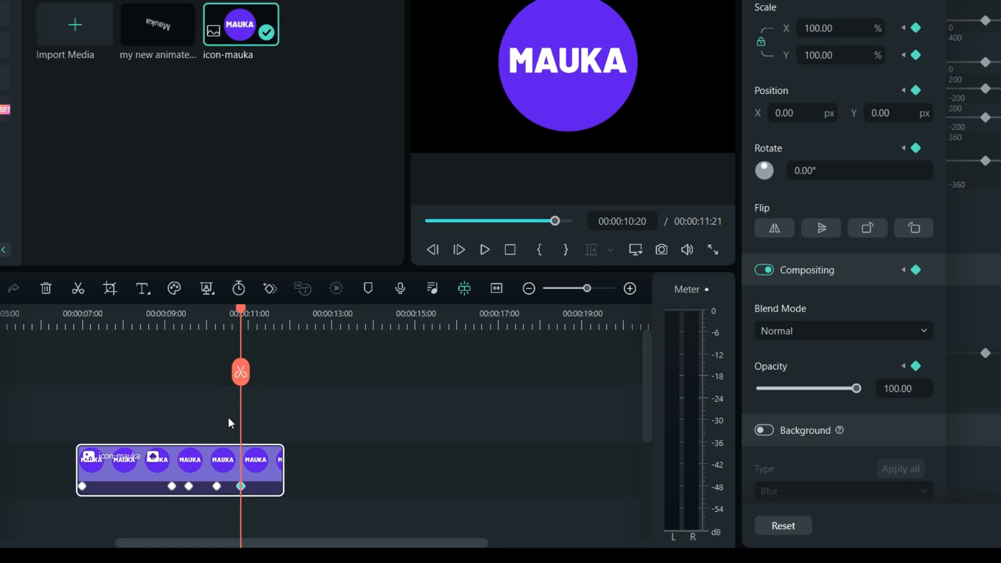
- Examine the delete, copy and select-all options of the clip's keyframes, and deselect the clip
left_click(217, 485)
right_click(217, 486)
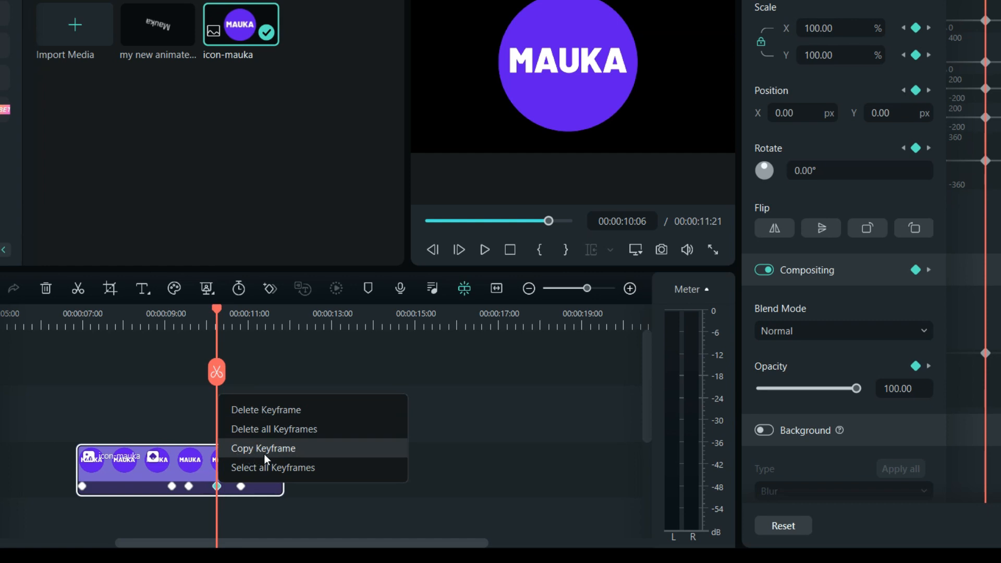
left_click(189, 486)
right_click(189, 486)
left_click(227, 455)
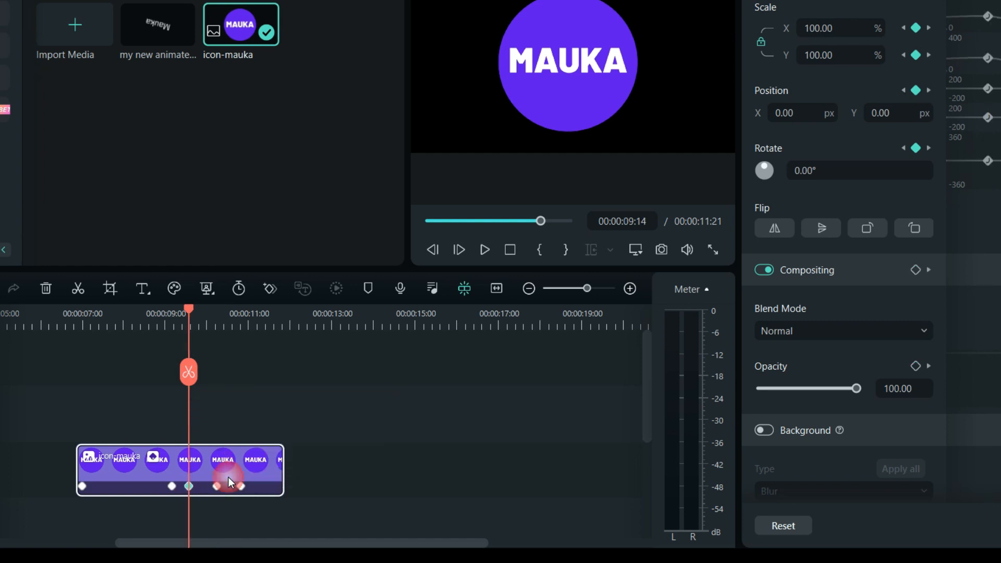
left_click(241, 486)
right_click(240, 486)
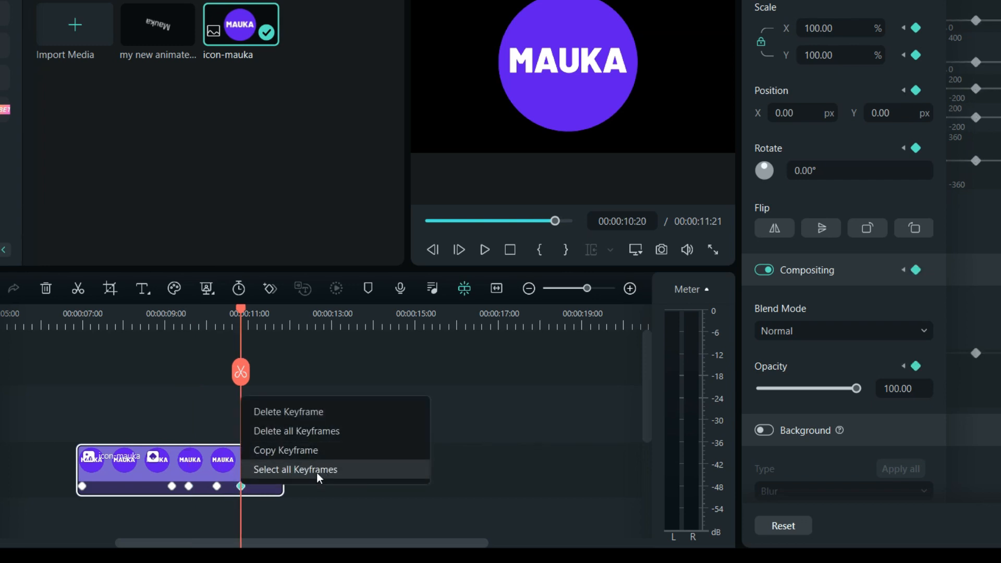
left_click(217, 468)
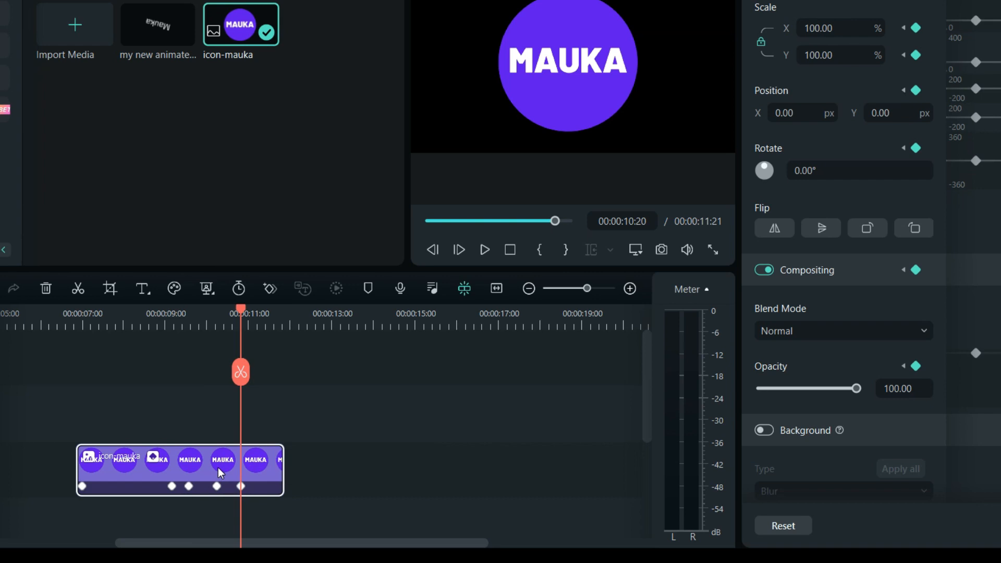
left_click(317, 475)
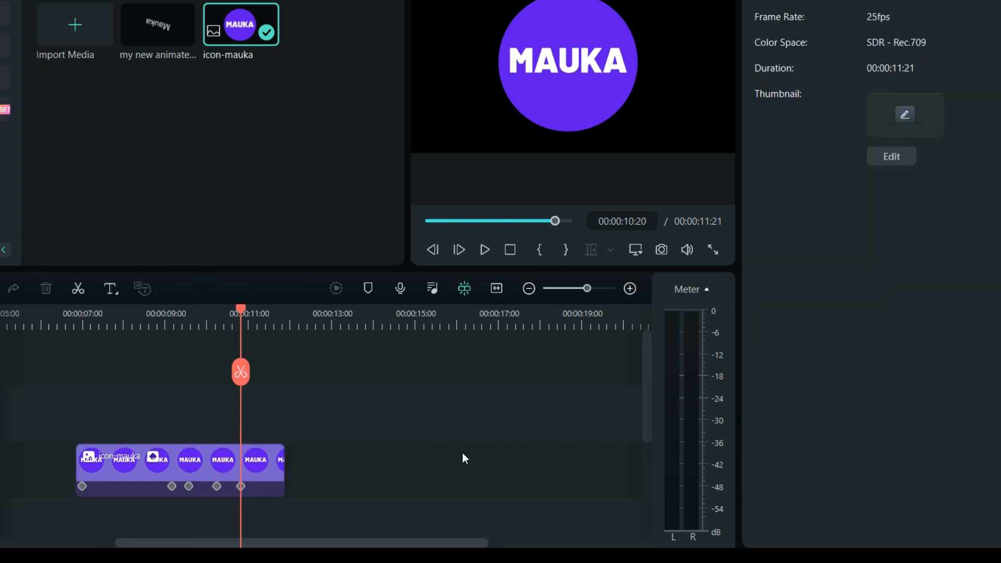
- Place a second icon-mauka clip after the first one on the same track, starting at about 00:00:13:13
left_click_drag(258, 26, 391, 474)
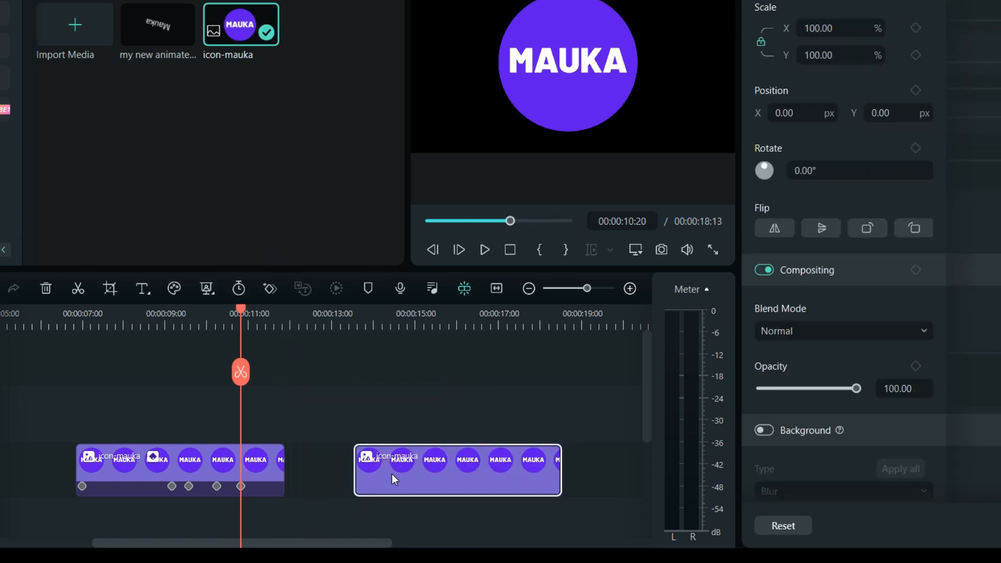
left_click(378, 323)
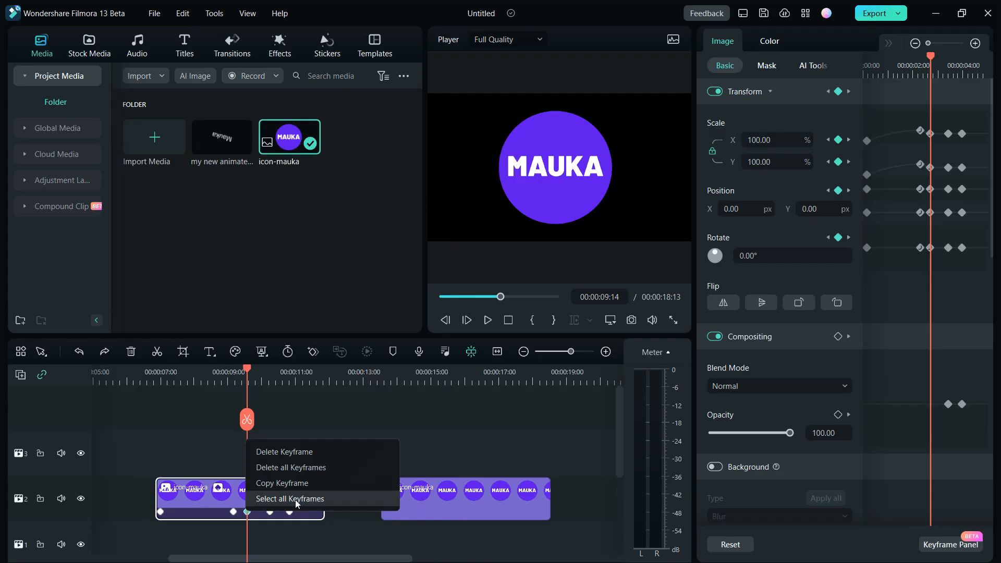
- Copy all keyframes of the first icon-mauka clip, paste them onto the second clip and scrub through its start
left_click(295, 498)
right_click(290, 509)
left_click(463, 512)
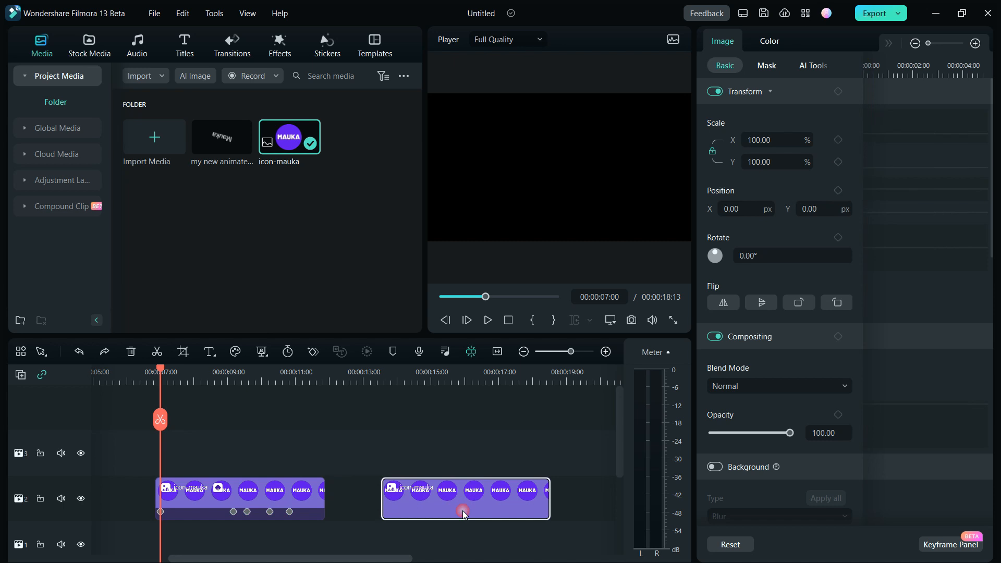
right_click(463, 511)
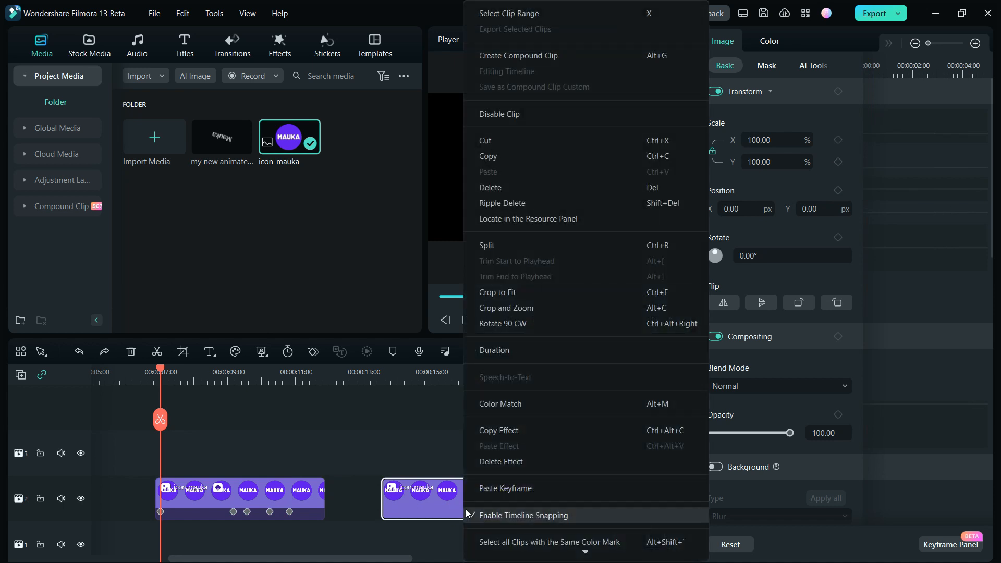
left_click(508, 486)
left_click(384, 378)
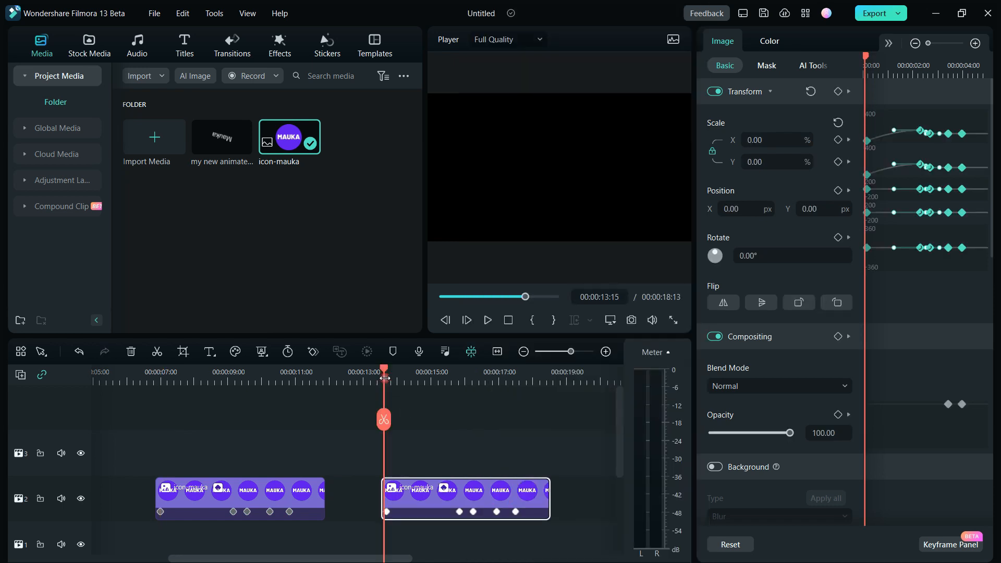
left_click_drag(389, 371, 410, 473)
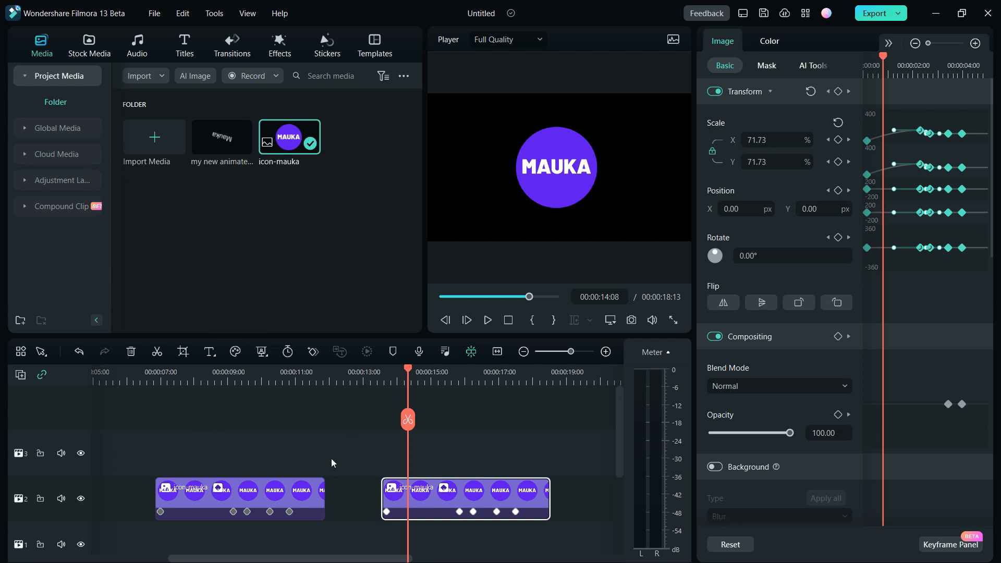
- Add the Sample Color Solid 07 stock clip to video track 1 beneath the first icon-mauka clip
scroll(269, 436, "down", 3)
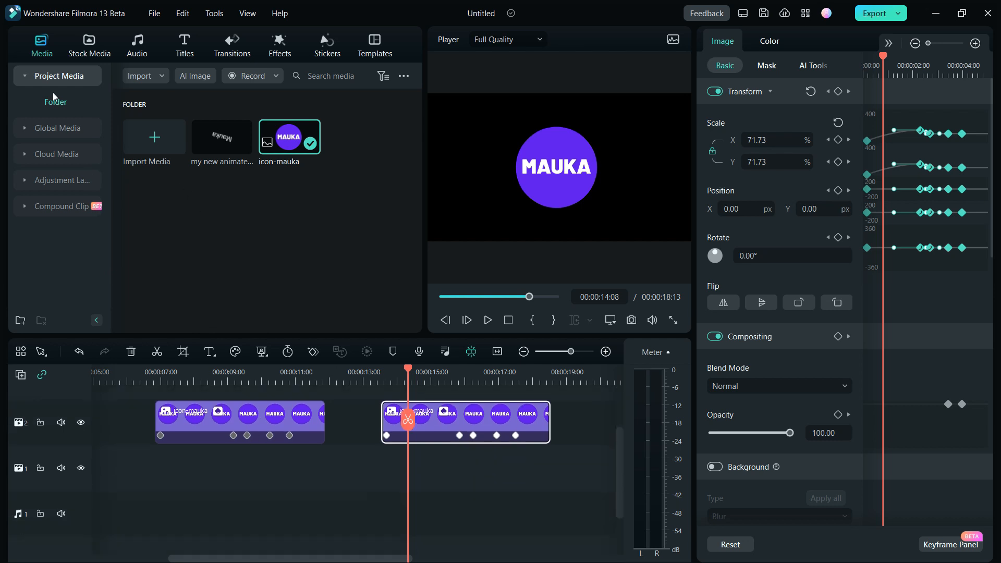
left_click(82, 57)
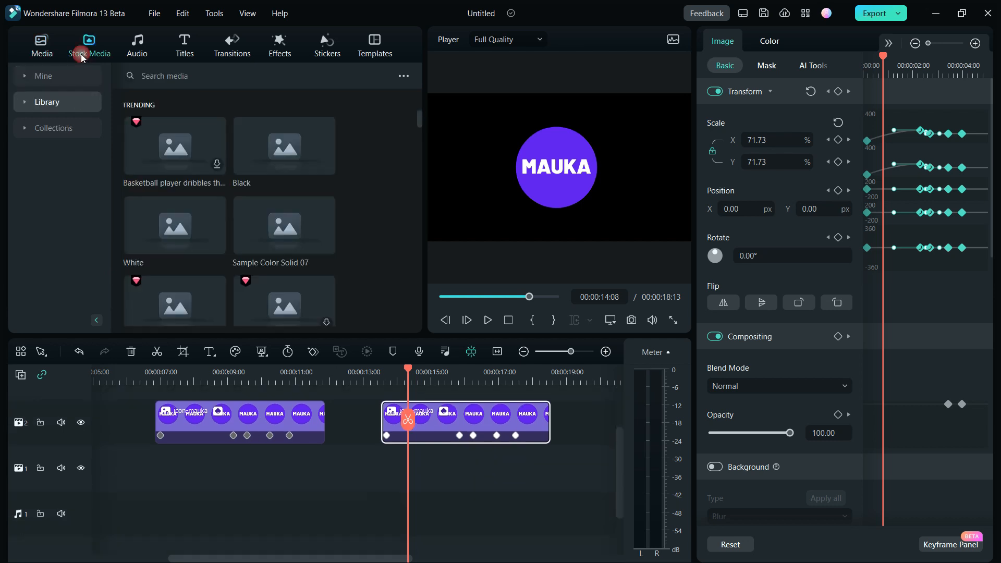
left_click_drag(270, 240, 168, 448)
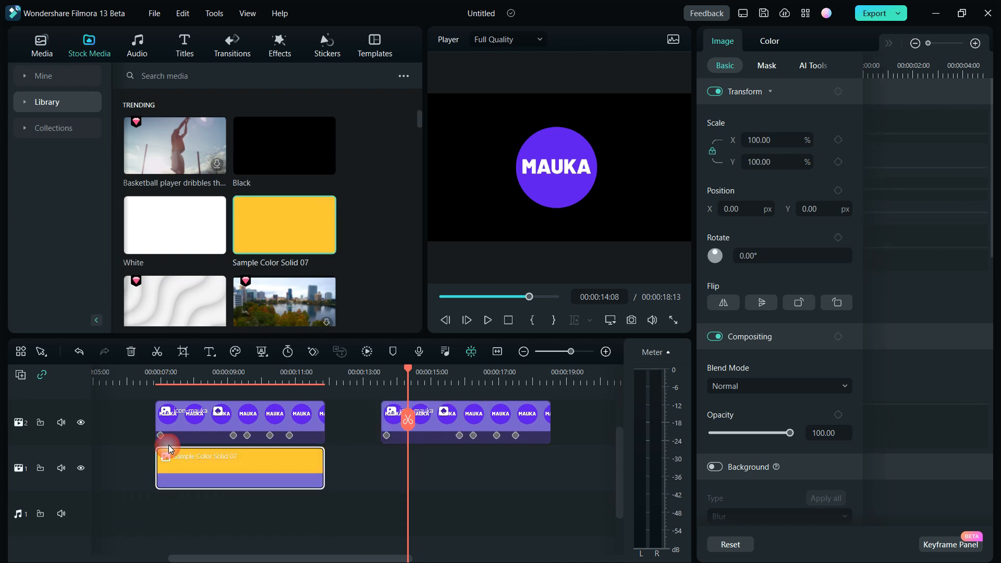
- Add the White stock clip to video track 1 directly beneath the second icon-mauka clip
left_click(229, 376)
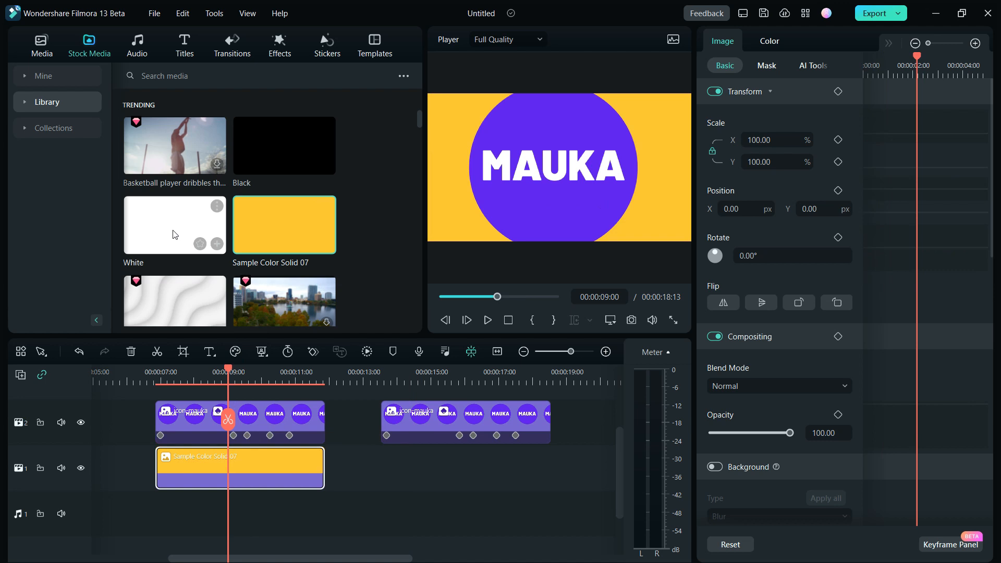
left_click_drag(174, 240, 384, 475)
- Play back both icon-mauka animations over their yellow and white backgrounds, starting each from the beginning of its clip
left_click_drag(232, 372, 155, 384)
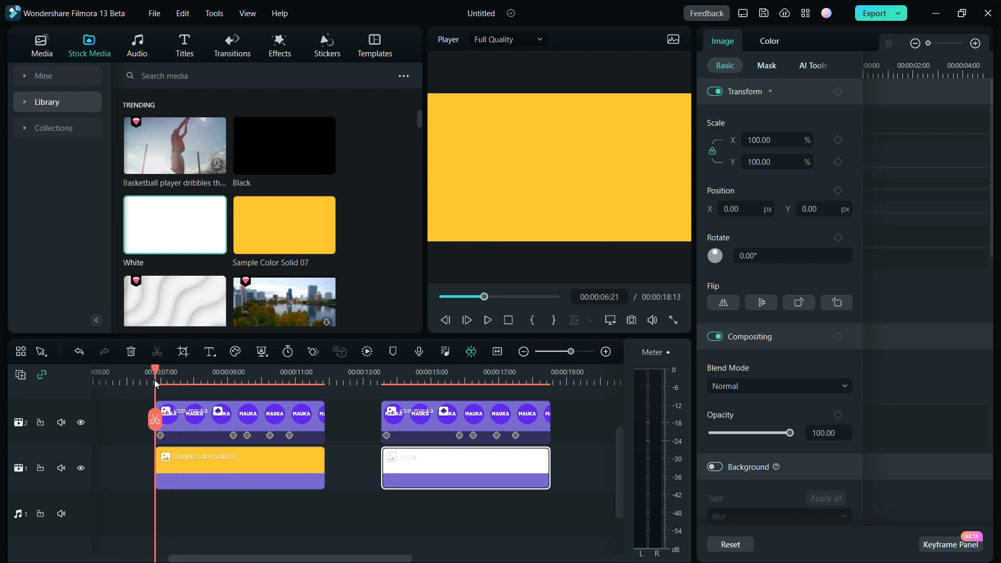
left_click(489, 320)
left_click(392, 381)
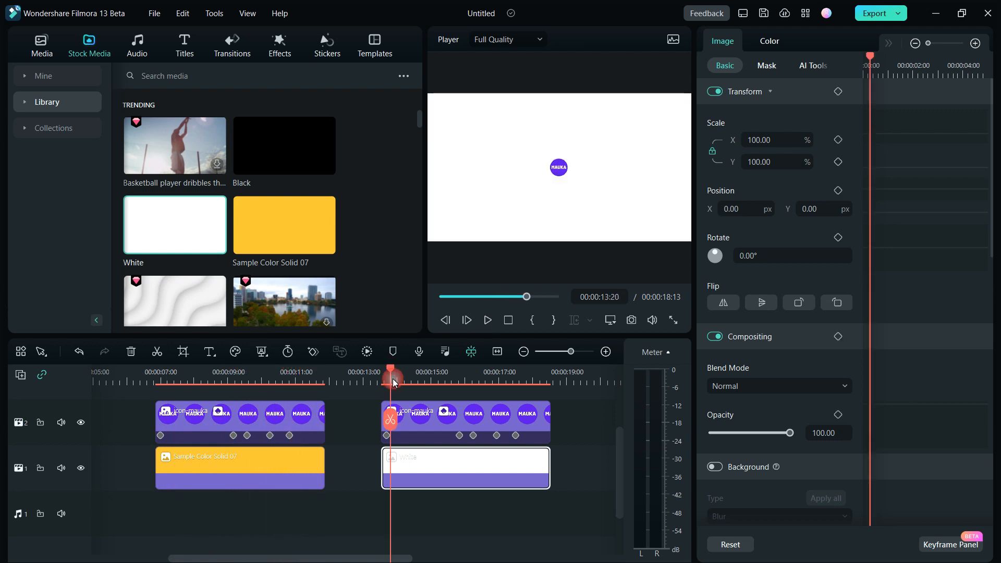
left_click_drag(395, 369, 382, 375)
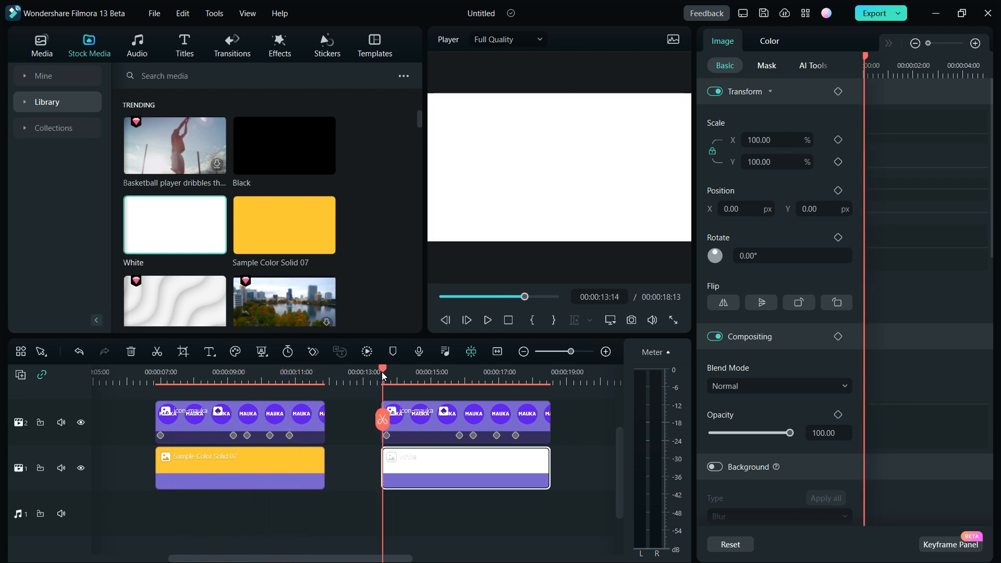
left_click(486, 320)
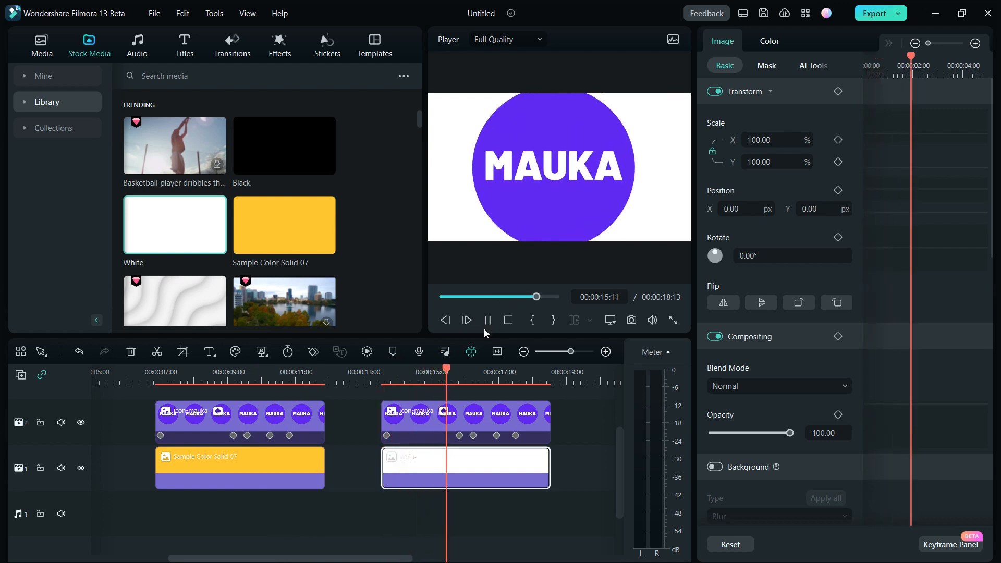
left_click(487, 320)
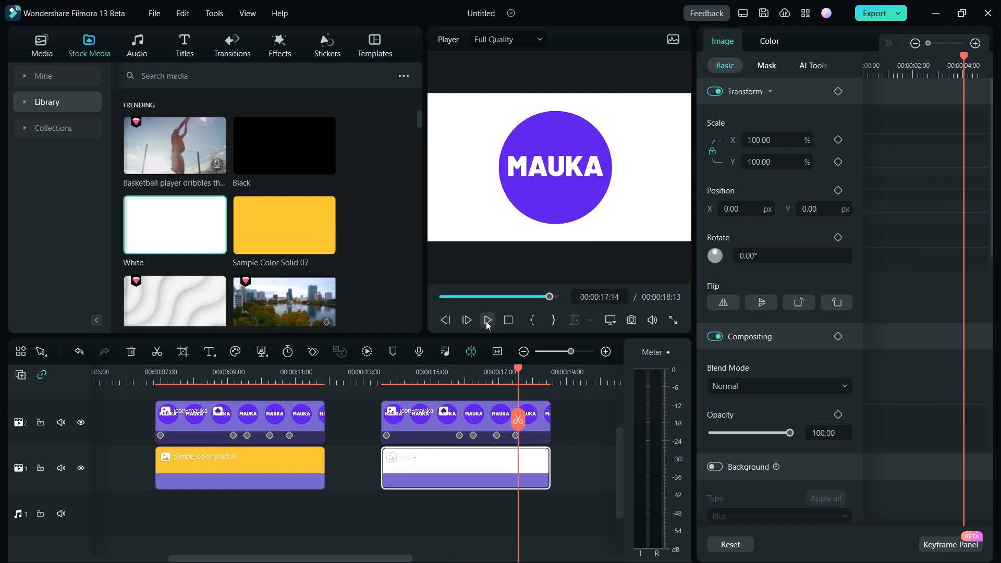